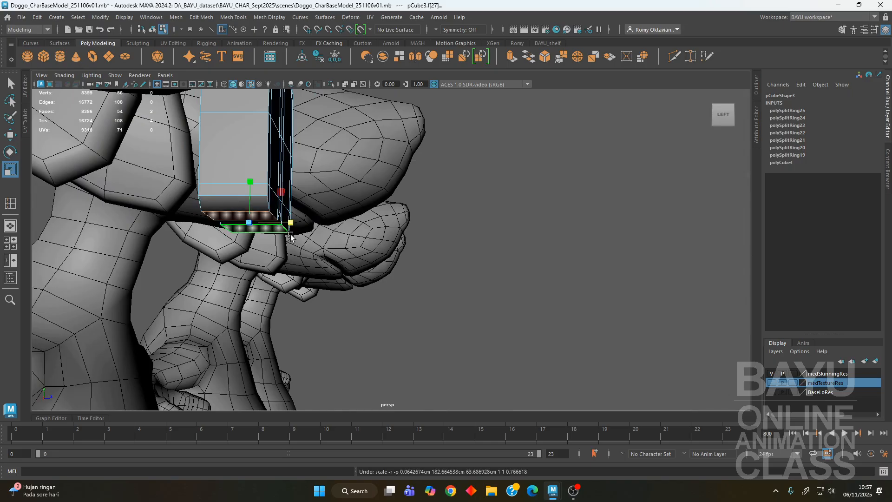
# Select the bottom and both side faces of the teeth block and scale them narrower in depth.
pyautogui.keyDown('shift'); pyautogui.click(201, 232); pyautogui.keyUp('shift')
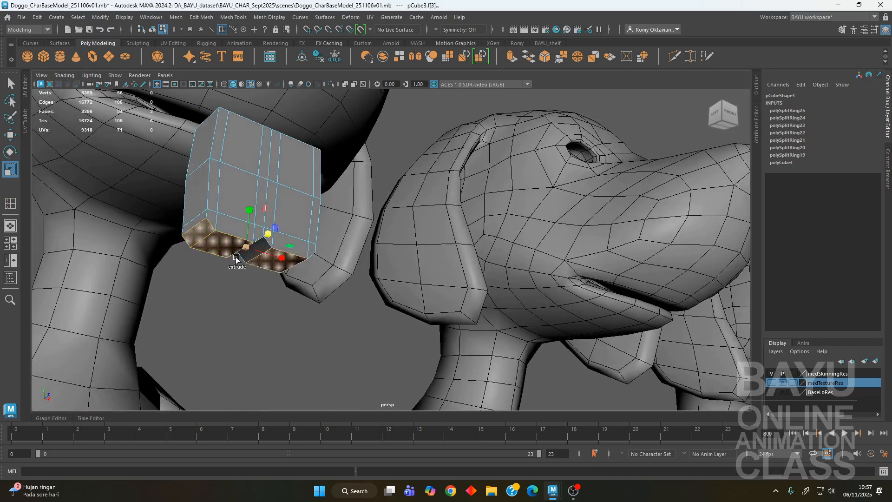
pyautogui.keyDown('alt'); pyautogui.moveTo(310, 298); pyautogui.dragTo(290, 299); pyautogui.keyUp('alt')
pyautogui.keyDown('shift'); pyautogui.click(349, 309); pyautogui.keyUp('shift')
pyautogui.press('q')
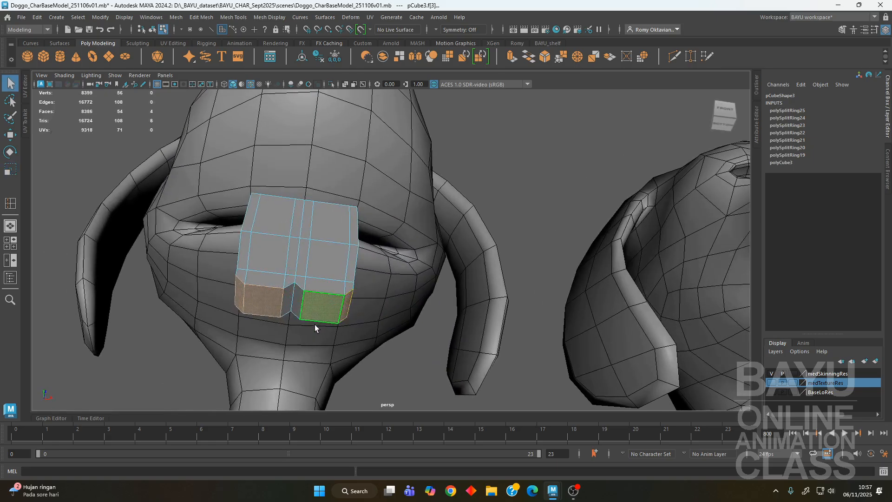
pyautogui.keyDown('shift'); pyautogui.click(298, 308); pyautogui.keyUp('shift')
pyautogui.keyDown('alt'); pyautogui.moveTo(288, 299); pyautogui.dragTo(235, 320); pyautogui.keyUp('alt')
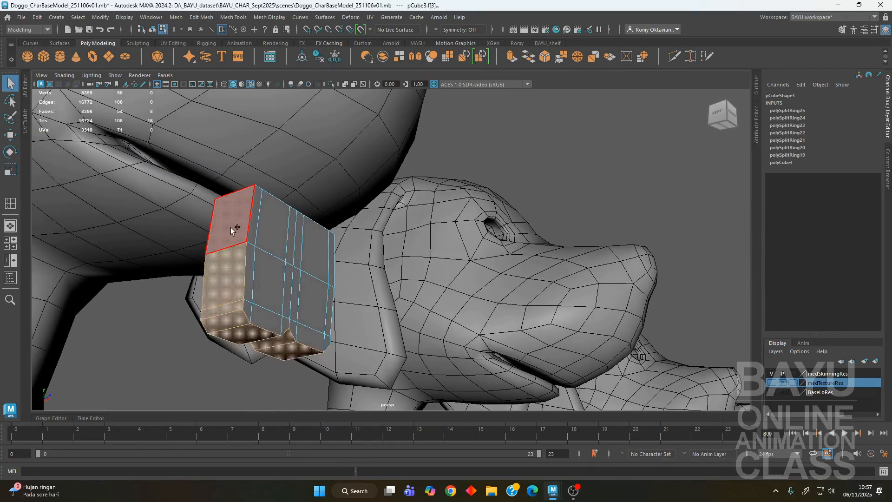
pyautogui.keyDown('alt'); pyautogui.moveTo(394, 323); pyautogui.dragTo(306, 318); pyautogui.keyUp('alt')
pyautogui.keyDown('shift'); pyautogui.click(494, 244); pyautogui.keyUp('shift')
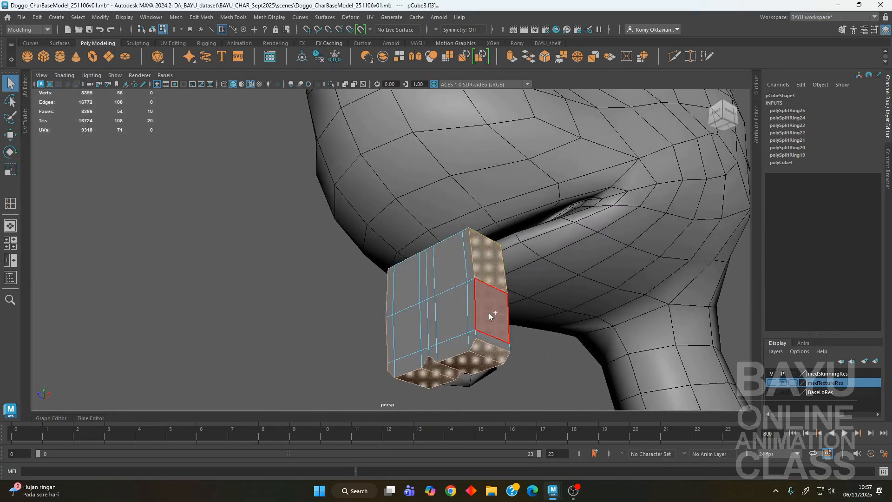
pyautogui.keyDown('shift'); pyautogui.click(489, 308); pyautogui.keyUp('shift')
pyautogui.keyDown('shift'); pyautogui.click(490, 344); pyautogui.keyUp('shift')
pyautogui.keyDown('alt'); pyautogui.moveTo(482, 350); pyautogui.dragTo(346, 340); pyautogui.keyUp('alt')
pyautogui.press('r')
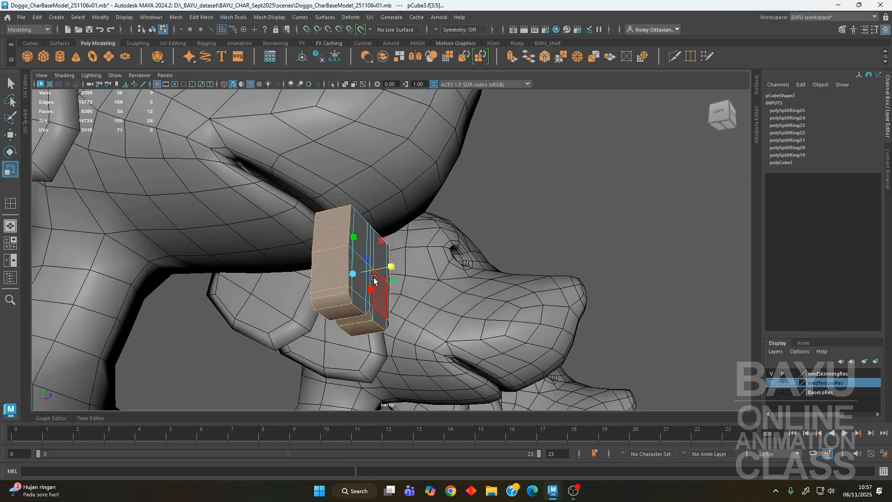
pyautogui.keyDown('alt'); pyautogui.moveTo(392, 270); pyautogui.dragTo(394, 300); pyautogui.keyUp('alt')
pyautogui.moveTo(391, 270); pyautogui.dragTo(581, 244)
# Select the front vertices in the block's upper and middle rows and move them forward.
pyautogui.moveTo(585, 214); pyautogui.dragTo(541, 215, button='right')
pyautogui.keyDown('alt'); pyautogui.moveTo(458, 249); pyautogui.dragTo(427, 240); pyautogui.keyUp('alt')
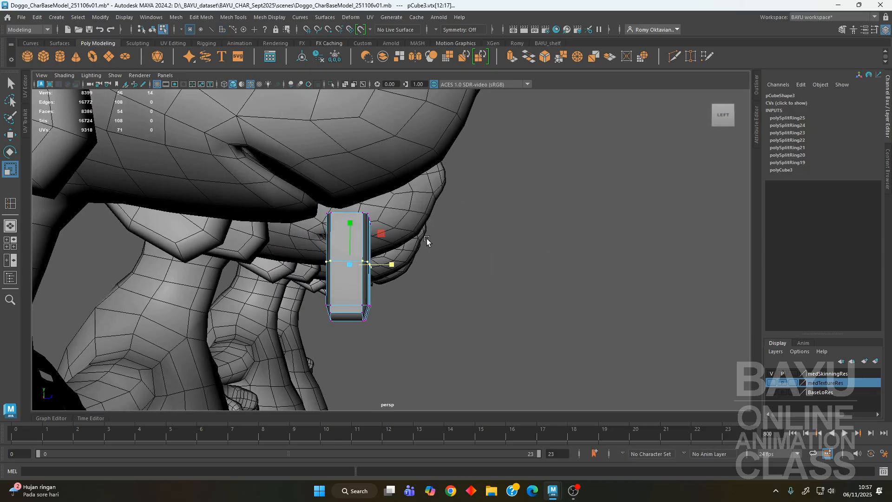
pyautogui.moveTo(381, 268); pyautogui.dragTo(356, 282)
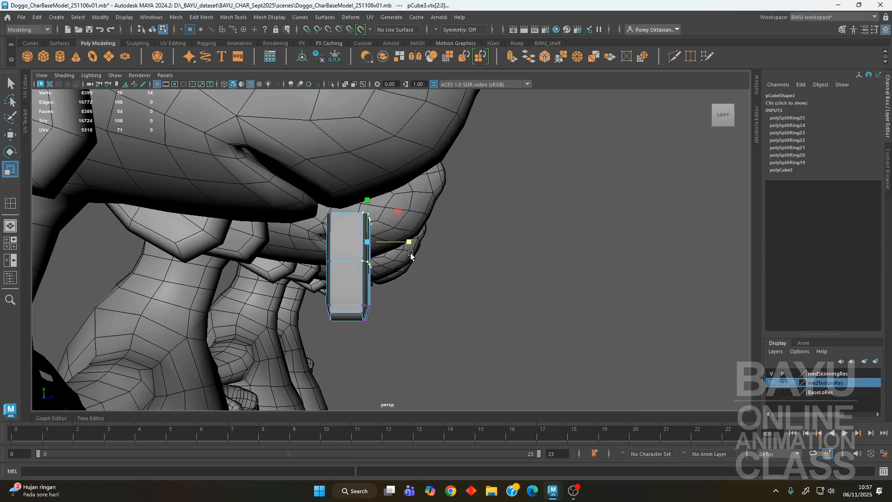
pyautogui.press('w')
pyautogui.moveTo(413, 241); pyautogui.dragTo(467, 296)
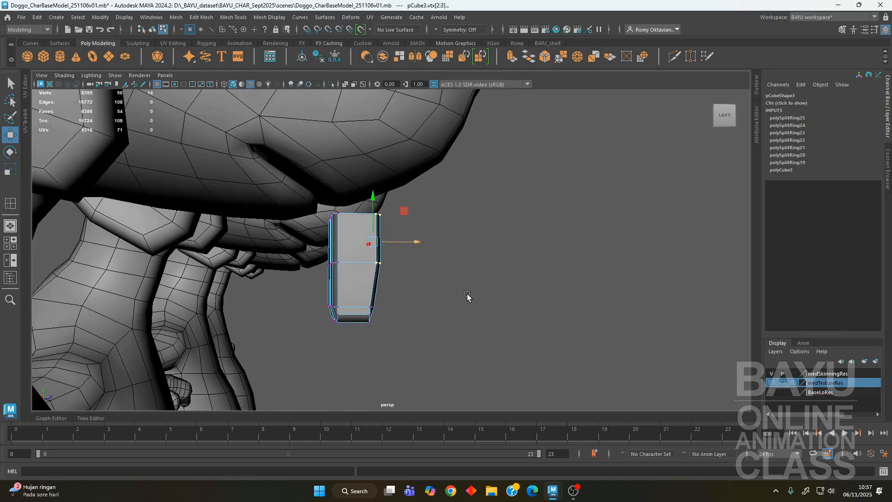
# Select the vertices around the block's lower end and scale them to taper it.
pyautogui.moveTo(308, 248); pyautogui.dragTo(373, 265)
pyautogui.keyDown('alt'); pyautogui.moveTo(451, 309); pyautogui.dragTo(375, 295); pyautogui.keyUp('alt')
pyautogui.keyDown('alt'); pyautogui.moveTo(322, 299); pyautogui.dragTo(317, 336); pyautogui.keyUp('alt')
pyautogui.moveTo(291, 295); pyautogui.dragTo(471, 356)
pyautogui.keyDown('alt'); pyautogui.moveTo(404, 335); pyautogui.dragTo(441, 305); pyautogui.keyUp('alt')
pyautogui.press('r')
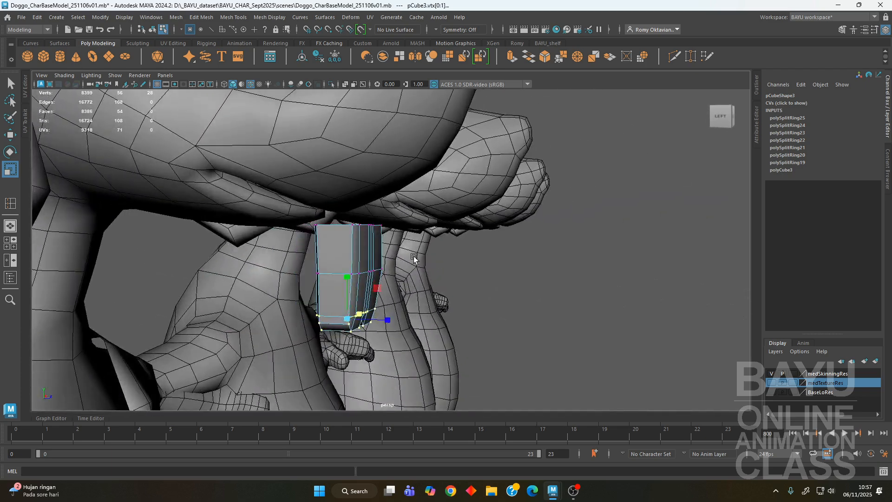
# Select the middle vertex row of the block and shift it forward to bend its side profile.
pyautogui.keyDown('alt'); pyautogui.moveTo(337, 291); pyautogui.dragTo(395, 289); pyautogui.keyUp('alt')
pyautogui.press('w')
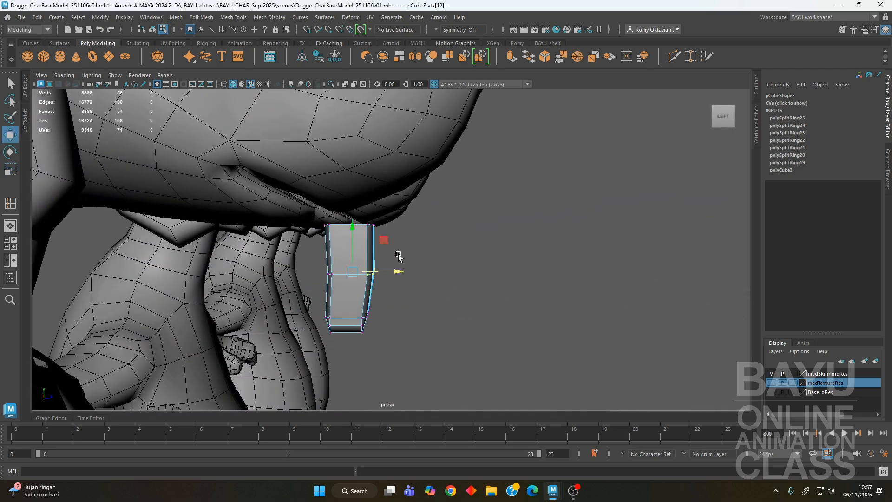
pyautogui.keyDown('alt'); pyautogui.moveTo(386, 245); pyautogui.dragTo(357, 278); pyautogui.keyUp('alt')
pyautogui.keyDown('alt'); pyautogui.moveTo(335, 314); pyautogui.dragTo(355, 318, button='right'); pyautogui.keyUp('alt')
pyautogui.keyDown('alt'); pyautogui.moveTo(355, 319); pyautogui.dragTo(398, 238); pyautogui.keyUp('alt')
# Select the block's center edge loop, keep only its front edges, and move them forward in depth.
pyautogui.rightClick(405, 214)
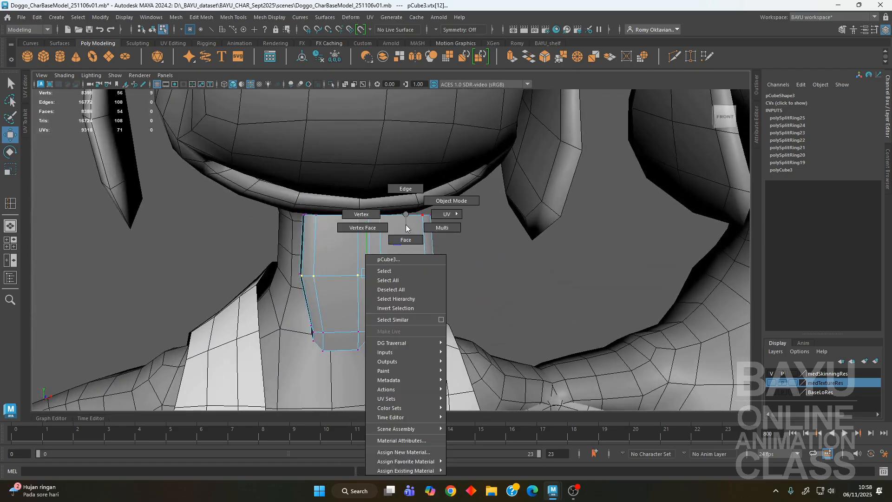
pyautogui.click(408, 188)
pyautogui.click(367, 245)
pyautogui.click(367, 245)
pyautogui.keyDown('alt'); pyautogui.moveTo(367, 245); pyautogui.dragTo(406, 346); pyautogui.keyUp('alt')
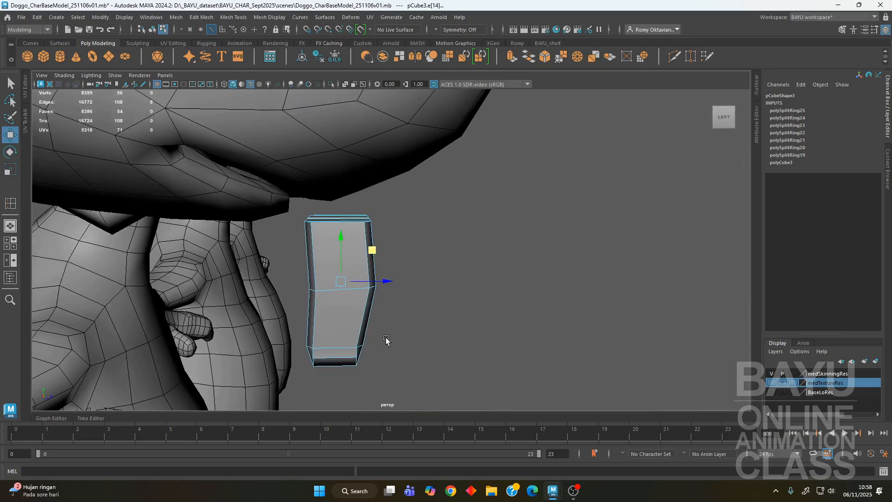
pyautogui.moveTo(269, 199); pyautogui.dragTo(376, 349)
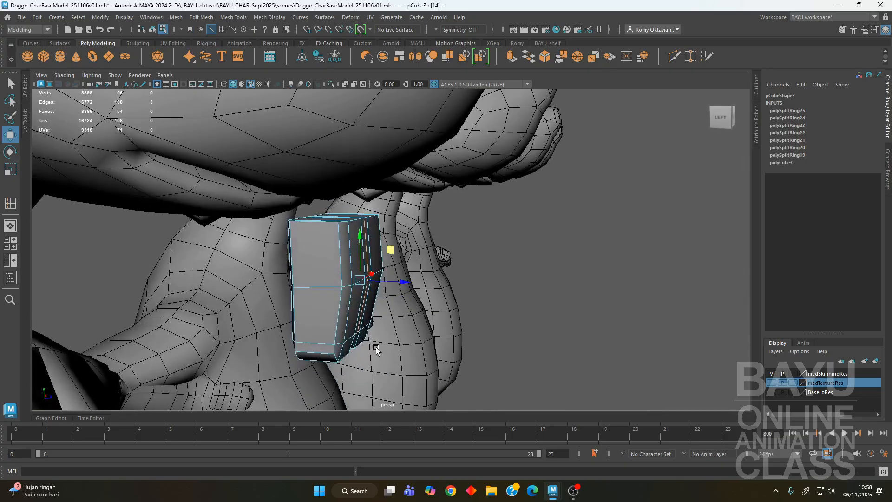
pyautogui.keyDown('alt'); pyautogui.moveTo(394, 282); pyautogui.dragTo(333, 307); pyautogui.keyUp('alt')
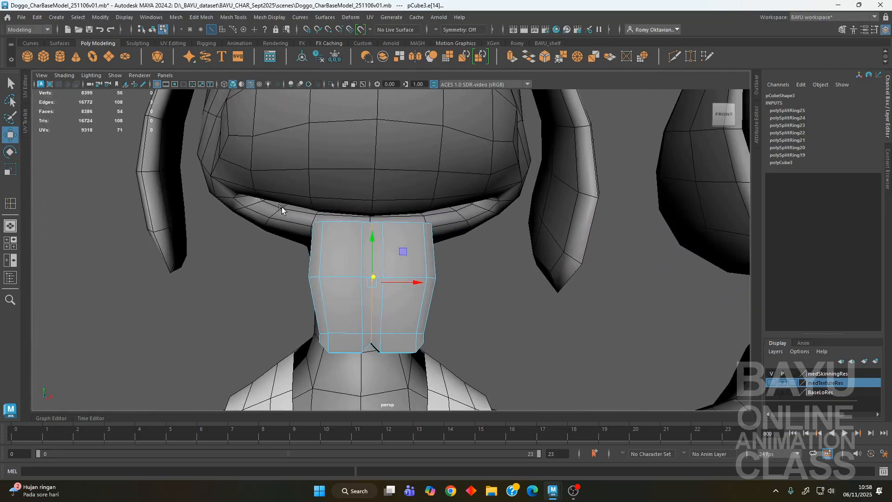
# Select the vertices along both outer sides of the block and move them back to curve the front.
pyautogui.rightClick(253, 258)
pyautogui.moveTo(204, 217); pyautogui.dragTo(204, 217, button='right')
pyautogui.moveTo(232, 184); pyautogui.dragTo(343, 392)
pyautogui.keyDown('shift'); pyautogui.moveTo(484, 176); pyautogui.dragTo(393, 326); pyautogui.keyUp('shift')
pyautogui.moveTo(386, 297); pyautogui.dragTo(383, 290)
pyautogui.keyDown('alt'); pyautogui.moveTo(340, 319); pyautogui.dragTo(337, 303); pyautogui.keyUp('alt')
pyautogui.keyDown('ctrl'); pyautogui.moveTo(260, 153); pyautogui.dragTo(327, 395); pyautogui.keyUp('ctrl')
pyautogui.keyDown('alt'); pyautogui.moveTo(391, 312); pyautogui.dragTo(394, 341); pyautogui.keyUp('alt')
pyautogui.moveTo(392, 290); pyautogui.dragTo(388, 290)
pyautogui.keyDown('alt'); pyautogui.moveTo(393, 302); pyautogui.dragTo(351, 366); pyautogui.keyUp('alt')
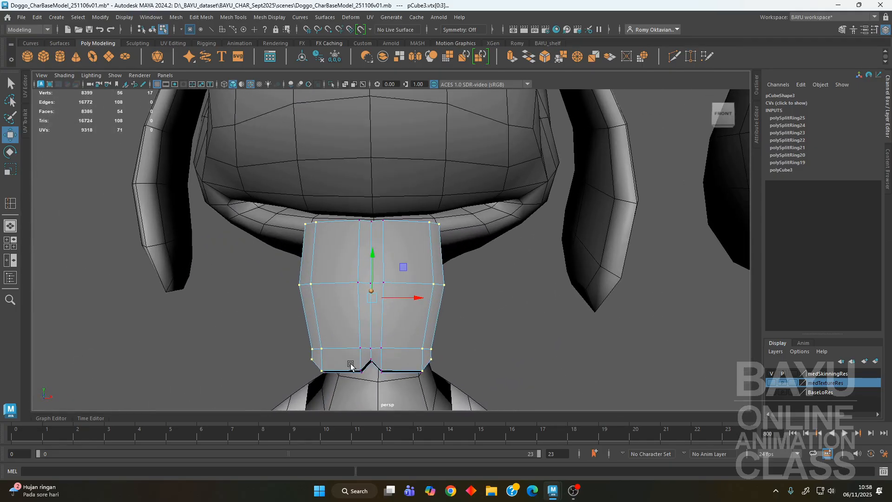
# In wireframe display, select the outer vertices of the lower row on both sides and scale them wider.
pyautogui.press('4')
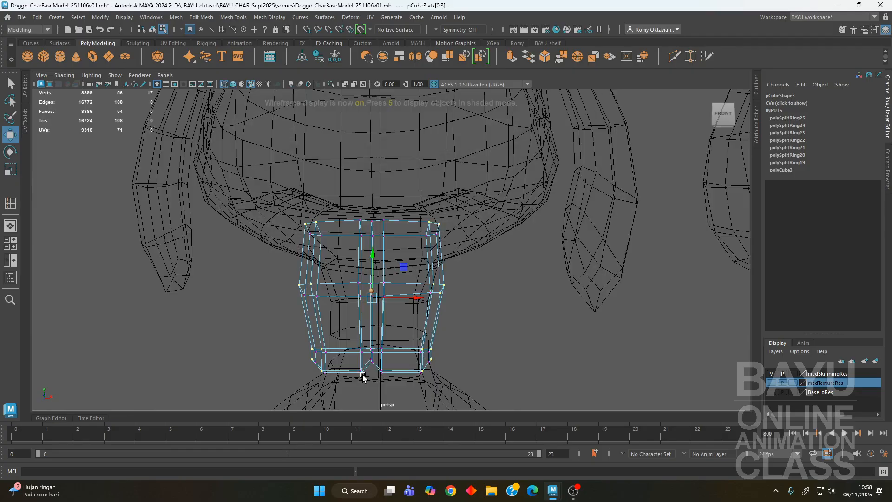
pyautogui.keyDown('alt'); pyautogui.moveTo(302, 378); pyautogui.dragTo(325, 349); pyautogui.keyUp('alt')
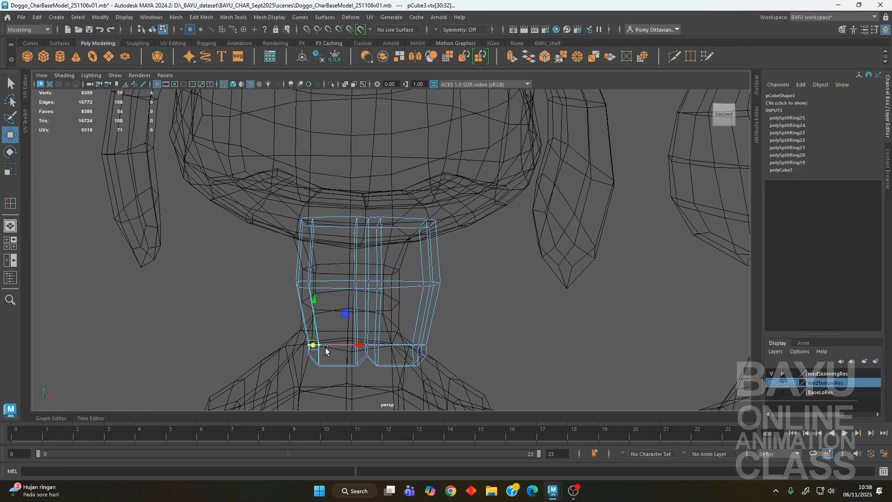
pyautogui.keyDown('shift'); pyautogui.moveTo(437, 346); pyautogui.dragTo(444, 376); pyautogui.keyUp('shift')
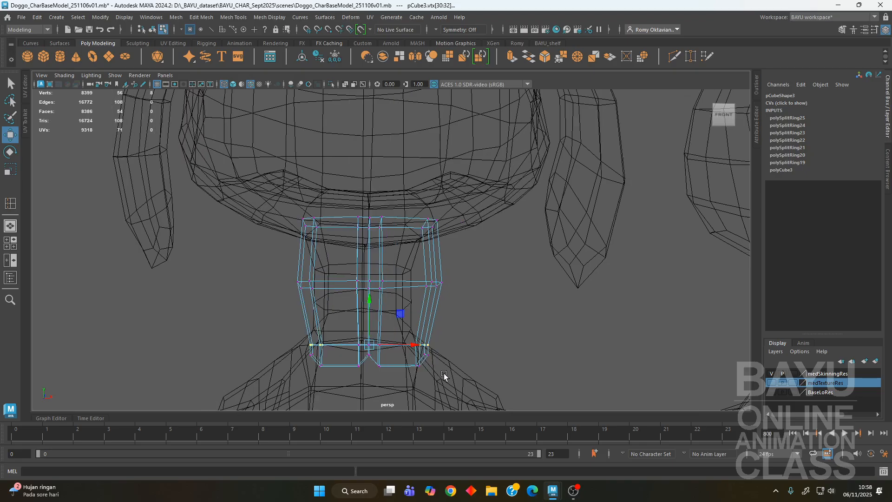
pyautogui.press('r')
pyautogui.moveTo(413, 345); pyautogui.dragTo(416, 352)
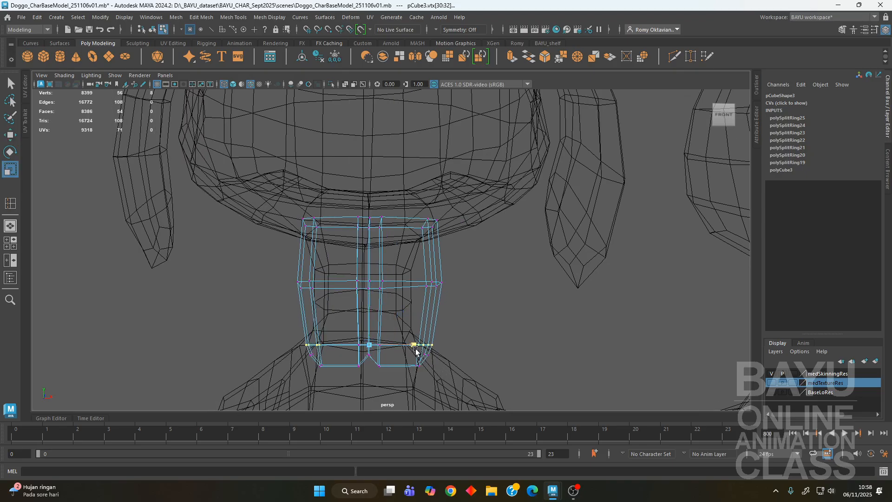
# Scale the inner side vertices of the lower row and the middle row across the width.
pyautogui.moveTo(318, 349); pyautogui.dragTo(313, 354)
pyautogui.keyDown('shift'); pyautogui.moveTo(423, 351); pyautogui.dragTo(449, 373); pyautogui.keyUp('shift')
pyautogui.moveTo(417, 348); pyautogui.dragTo(415, 349)
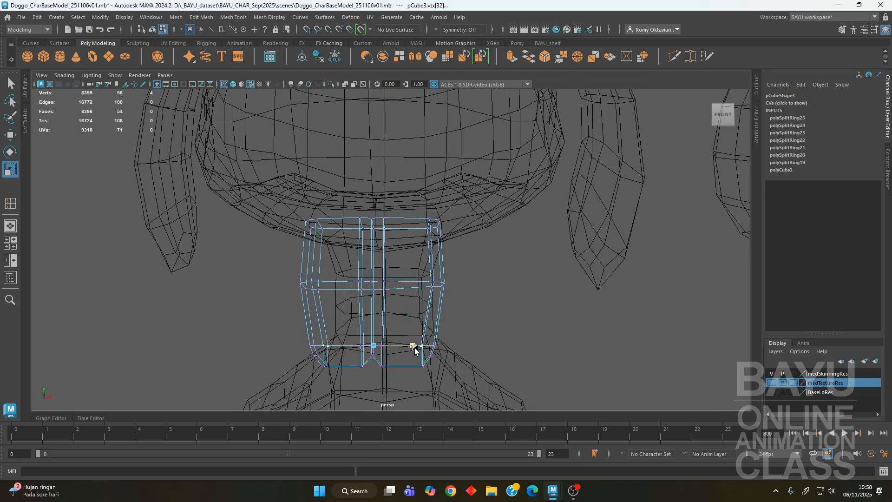
pyautogui.moveTo(309, 301); pyautogui.dragTo(310, 301)
pyautogui.keyDown('shift'); pyautogui.moveTo(432, 292); pyautogui.dragTo(409, 287); pyautogui.keyUp('shift')
pyautogui.moveTo(391, 328)
pyautogui.keyDown('alt'); pyautogui.mouseDown()
pyautogui.moveTo(389, 358)
pyautogui.moveTo(389, 318)
pyautogui.mouseUp(); pyautogui.keyUp('alt')
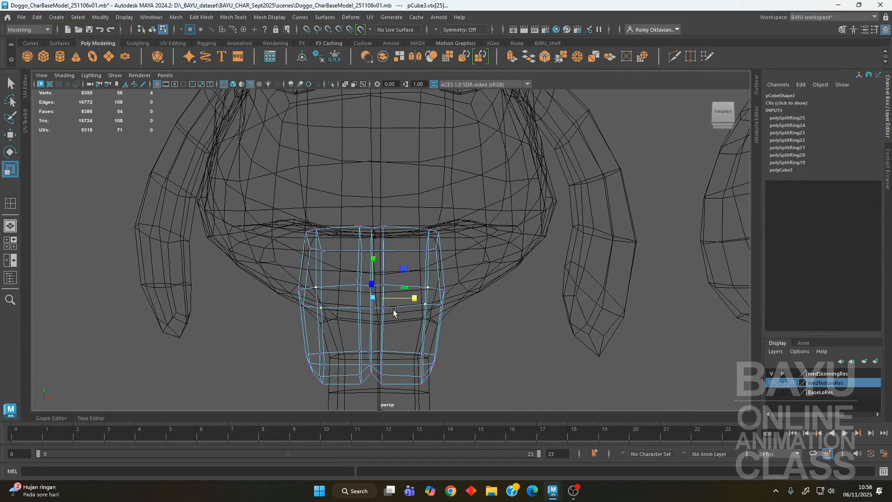
pyautogui.moveTo(385, 284)
pyautogui.keyDown('alt'); pyautogui.mouseDown()
pyautogui.moveTo(361, 307)
pyautogui.moveTo(352, 302)
pyautogui.moveTo(440, 306)
pyautogui.moveTo(434, 323)
pyautogui.moveTo(376, 342)
pyautogui.moveTo(352, 321)
pyautogui.moveTo(391, 288)
pyautogui.mouseUp(); pyautogui.keyUp('alt')
pyautogui.keyDown('alt'); pyautogui.moveTo(393, 302); pyautogui.dragTo(392, 271); pyautogui.keyUp('alt')
pyautogui.keyDown('alt'); pyautogui.moveTo(392, 272); pyautogui.dragTo(404, 291); pyautogui.keyUp('alt')
# Scale the center column vertices closer together in width and adjust the spacing of the bottom notch vertices.
pyautogui.moveTo(415, 324)
pyautogui.mouseDown()
pyautogui.moveTo(402, 337)
pyautogui.moveTo(406, 346)
pyautogui.mouseUp()
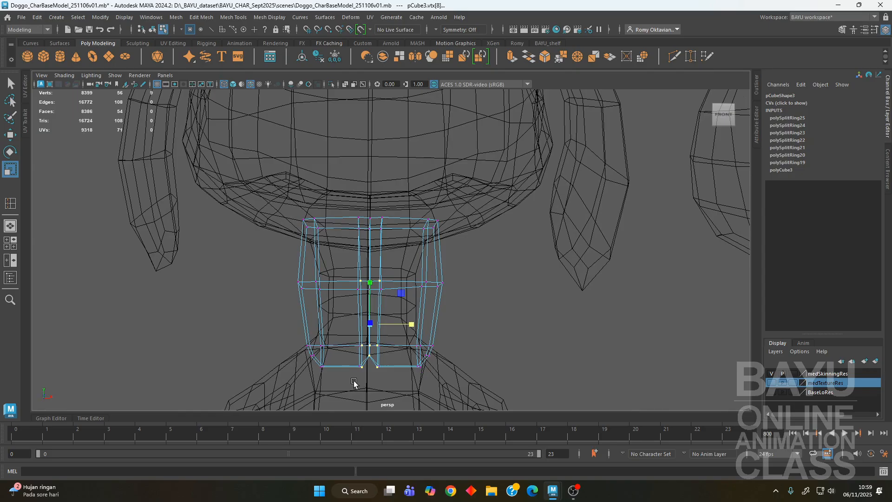
pyautogui.moveTo(393, 362); pyautogui.dragTo(392, 368)
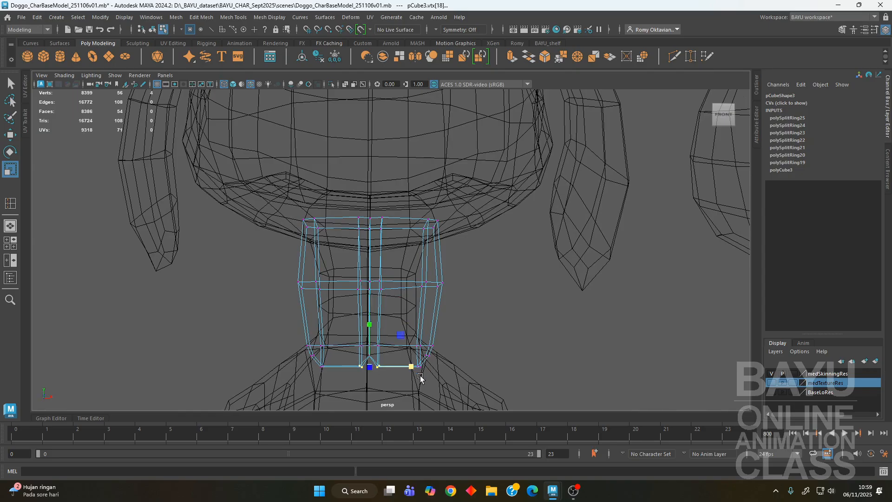
pyautogui.moveTo(420, 372)
pyautogui.keyDown('alt'); pyautogui.mouseDown()
pyautogui.moveTo(448, 336)
pyautogui.moveTo(439, 345)
pyautogui.mouseUp(); pyautogui.keyUp('alt')
# Return to shaded display and object mode and inspect the teeth block with smooth mesh preview.
pyautogui.press('5')
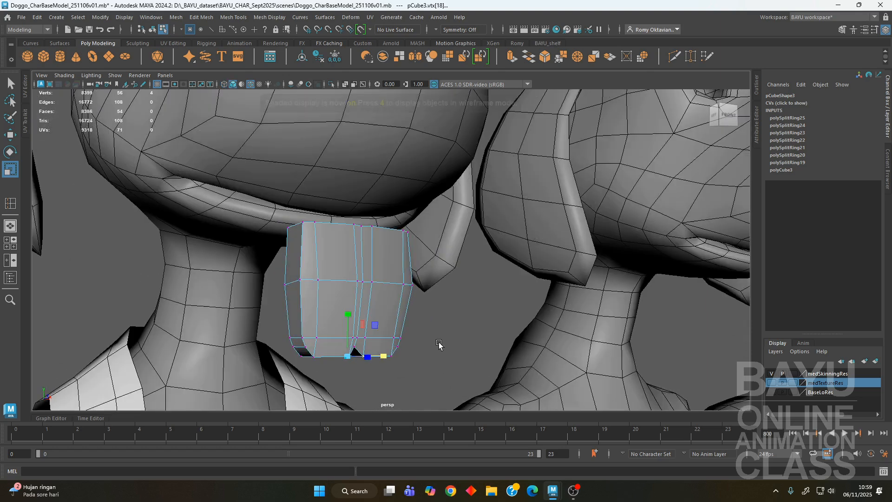
pyautogui.rightClick(483, 302)
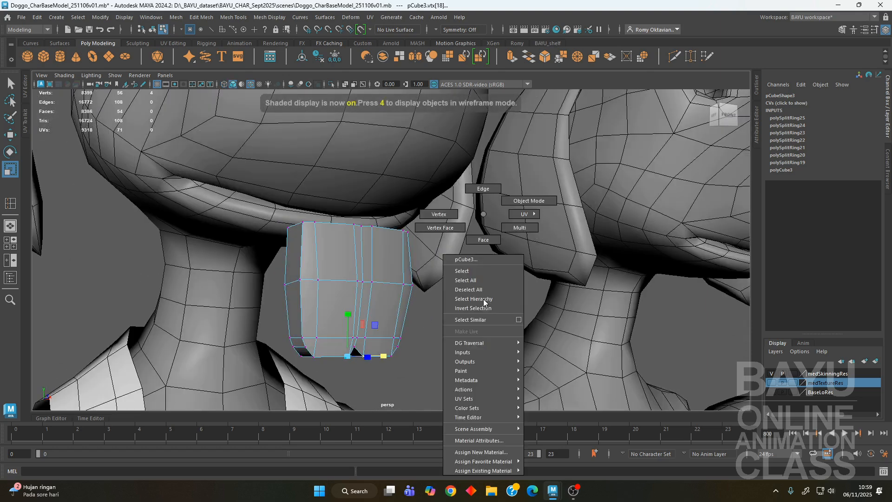
pyautogui.click(522, 204)
pyautogui.moveTo(409, 353)
pyautogui.keyDown('alt'); pyautogui.mouseDown()
pyautogui.moveTo(374, 360)
pyautogui.moveTo(391, 349)
pyautogui.mouseUp(); pyautogui.keyUp('alt')
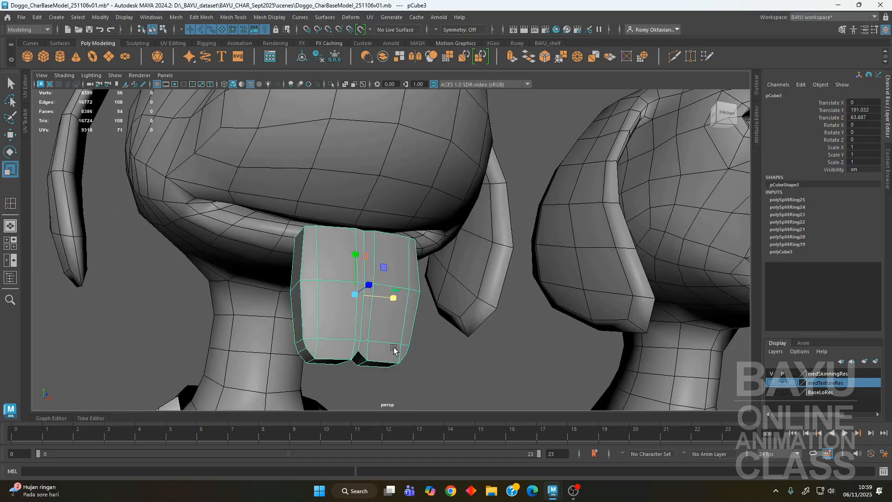
pyautogui.press('3')
pyautogui.keyDown('alt'); pyautogui.moveTo(444, 381); pyautogui.dragTo(408, 335); pyautogui.keyUp('alt')
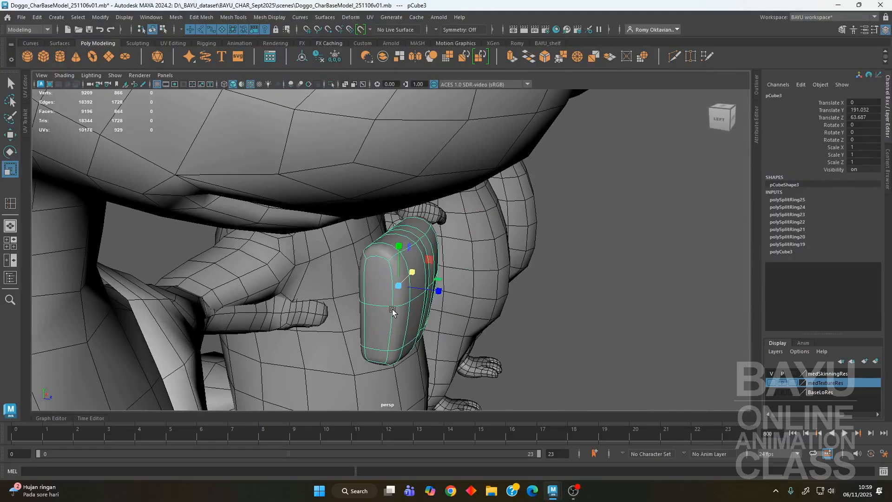
# Turn off the smooth preview, select the top faces of the teeth block and delete them.
pyautogui.press('1')
pyautogui.rightClick(648, 214)
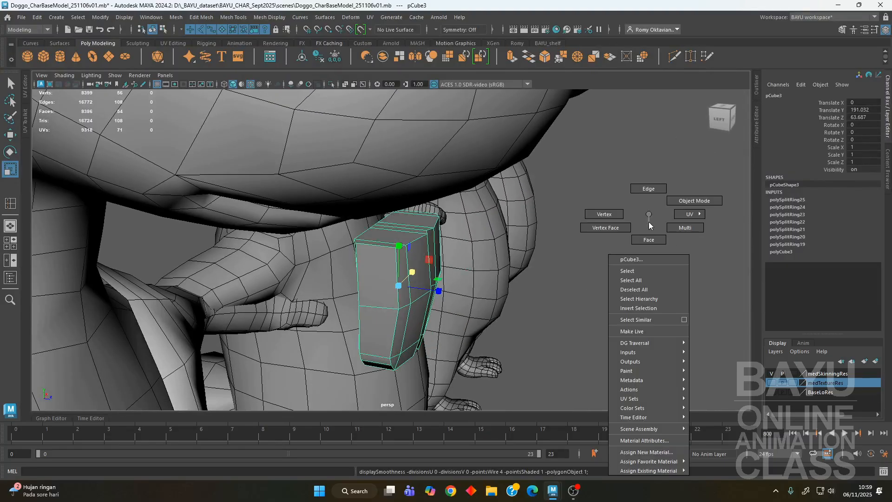
pyautogui.click(648, 239)
pyautogui.keyDown('alt'); pyautogui.moveTo(304, 309); pyautogui.dragTo(176, 290); pyautogui.keyUp('alt')
pyautogui.moveTo(347, 176); pyautogui.dragTo(512, 260)
pyautogui.keyDown('ctrl'); pyautogui.moveTo(523, 380); pyautogui.dragTo(298, 267); pyautogui.keyUp('ctrl')
pyautogui.keyDown('alt'); pyautogui.moveTo(512, 282); pyautogui.dragTo(419, 218); pyautogui.keyUp('alt')
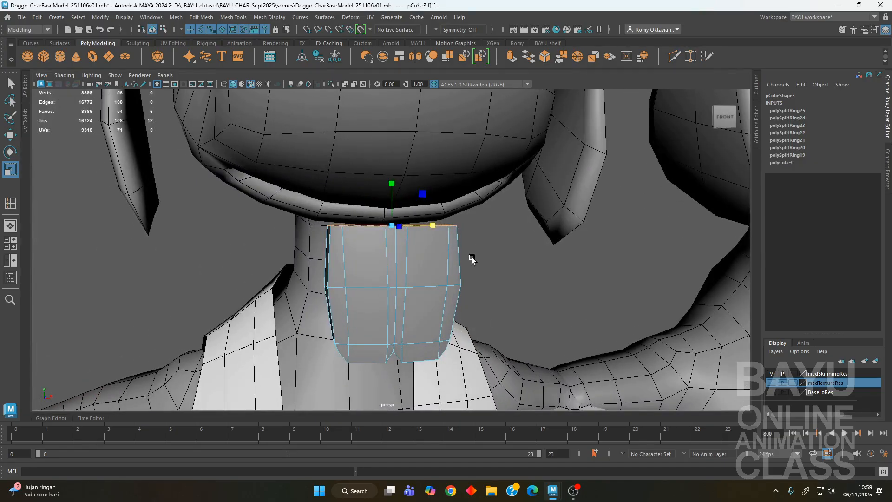
pyautogui.press('Delete')
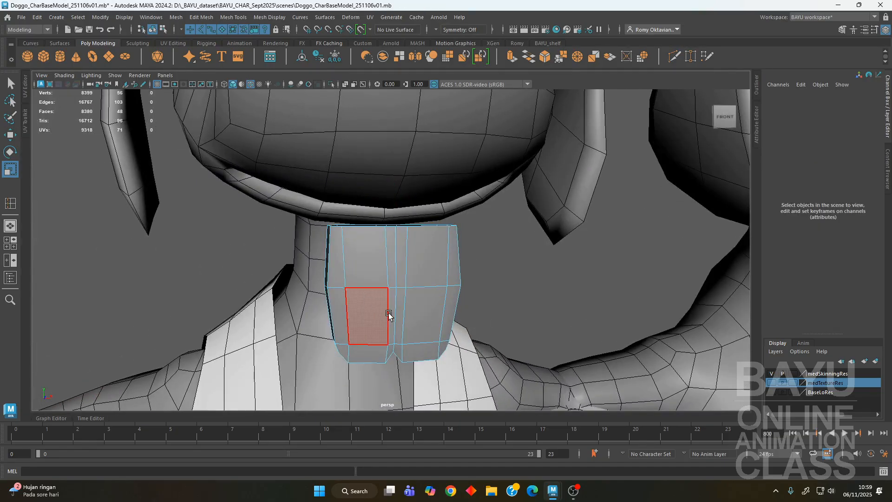
# In object mode, move the teeth mesh's pivot up near its open top edge and leave pivot editing.
pyautogui.keyDown('alt'); pyautogui.moveTo(372, 302); pyautogui.dragTo(428, 324); pyautogui.keyUp('alt')
pyautogui.moveTo(540, 214); pyautogui.dragTo(583, 201, button='right')
pyautogui.keyDown('alt'); pyautogui.moveTo(583, 201); pyautogui.dragTo(544, 318); pyautogui.keyUp('alt')
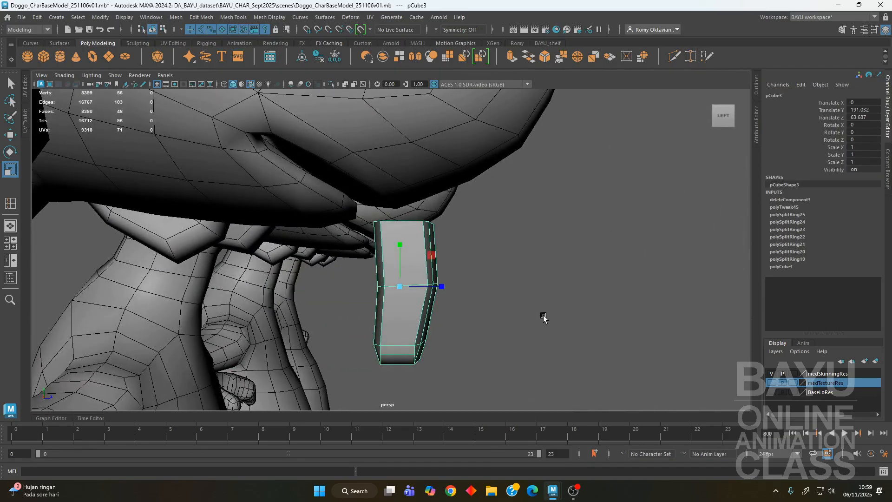
pyautogui.press('d')
pyautogui.moveTo(443, 243); pyautogui.dragTo(530, 304)
pyautogui.click(557, 245)
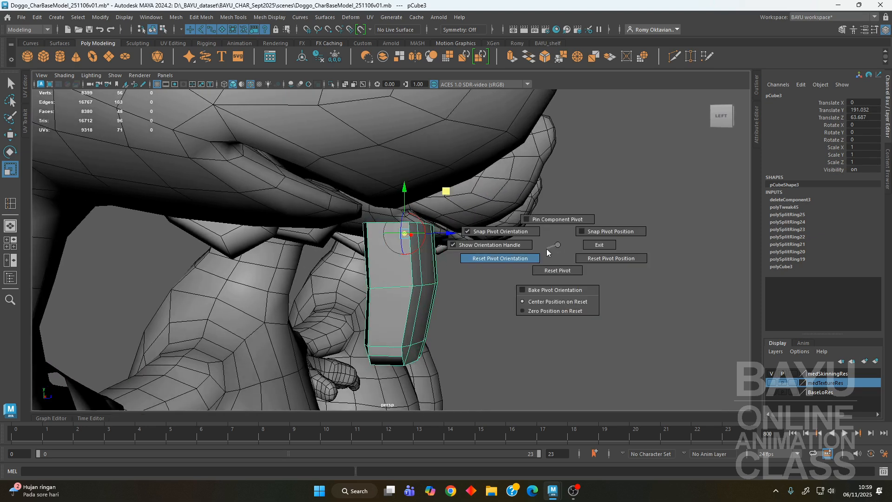
pyautogui.keyDown('ctrl'); pyautogui.keyDown('shift'); pyautogui.moveTo(553, 245); pyautogui.dragTo(554, 244, button='right'); pyautogui.keyUp('shift'); pyautogui.keyUp('ctrl')
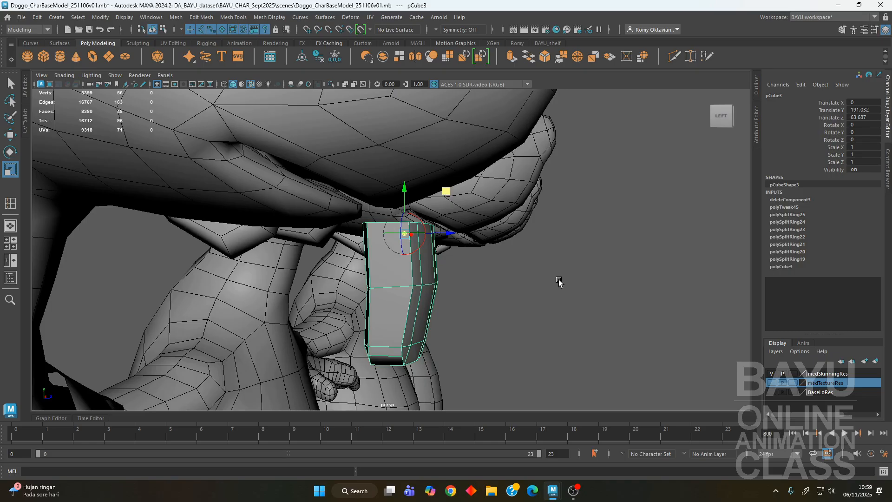
pyautogui.press('q')
pyautogui.click(563, 322)
# Select the teeth mesh and turn on its smooth mesh preview in the front view.
pyautogui.keyDown('alt'); pyautogui.moveTo(563, 322); pyautogui.dragTo(381, 311); pyautogui.keyUp('alt')
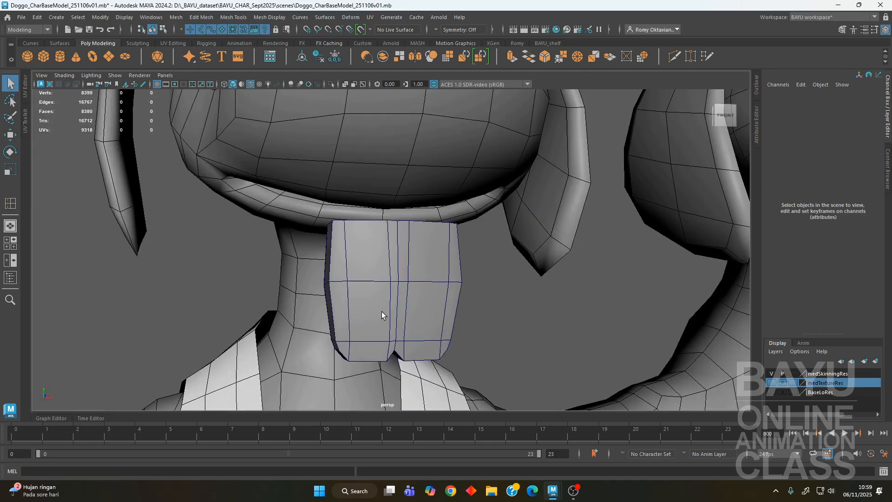
pyautogui.click(383, 312)
pyautogui.press('3')
pyautogui.moveTo(526, 337)
pyautogui.keyDown('alt'); pyautogui.mouseDown()
pyautogui.moveTo(499, 352)
pyautogui.moveTo(491, 326)
pyautogui.moveTo(509, 343)
pyautogui.mouseUp(); pyautogui.keyUp('alt')
pyautogui.moveTo(522, 243); pyautogui.dragTo(464, 228, button='right')
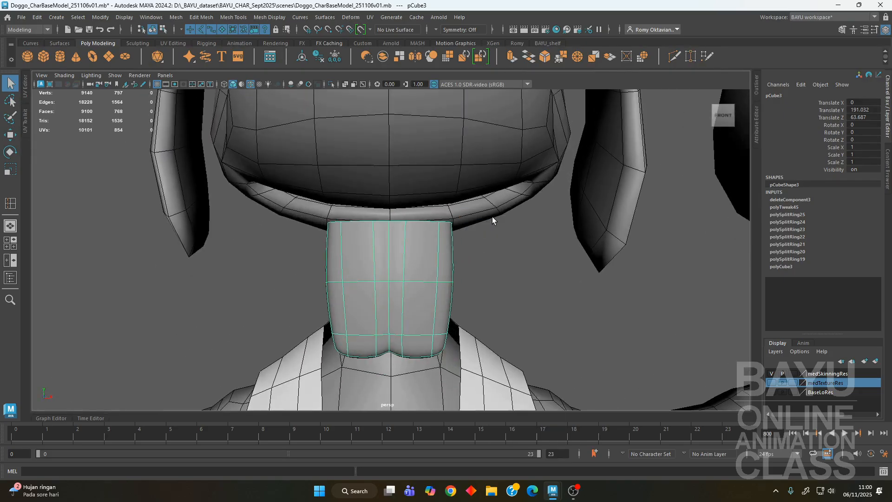
# Select the two upper vertex rows of the teeth mesh and scale them.
pyautogui.moveTo(278, 205); pyautogui.dragTo(557, 312)
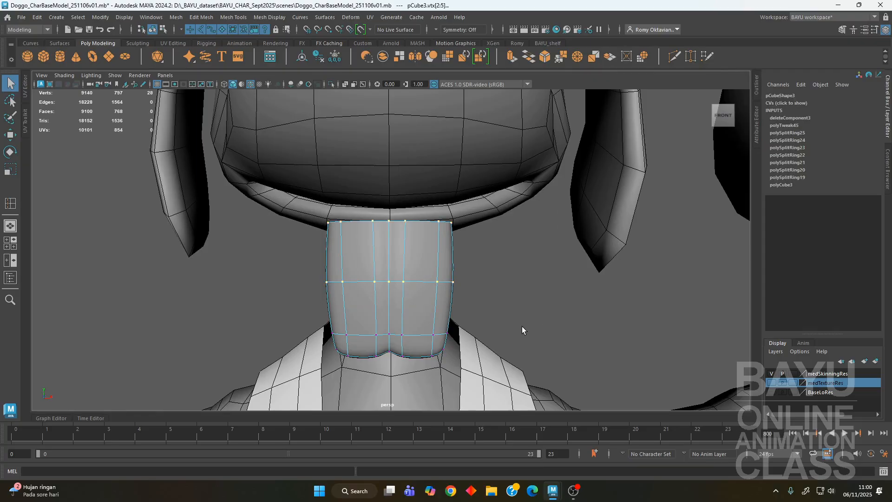
pyautogui.press('r')
pyautogui.moveTo(434, 257); pyautogui.dragTo(358, 304)
# Select the middle-row front face on each side of the teeth mesh and move the faces slightly forward.
pyautogui.moveTo(282, 214); pyautogui.dragTo(284, 240, button='right')
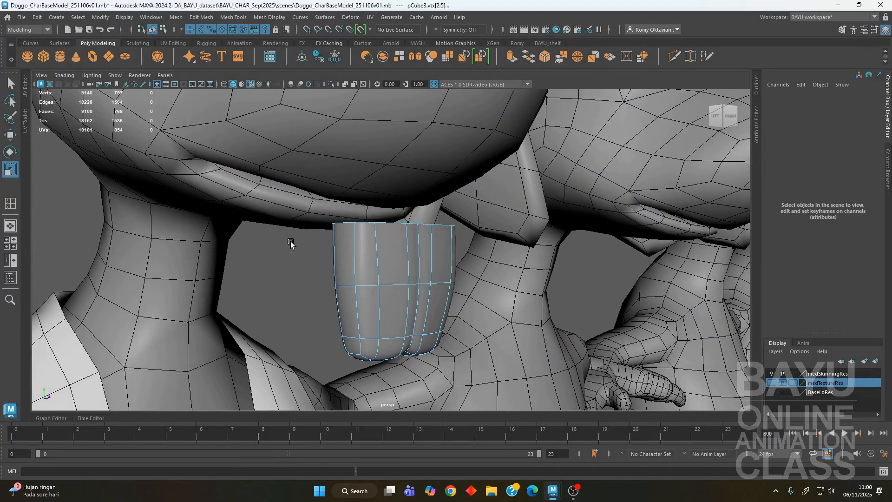
pyautogui.click(442, 267)
pyautogui.keyDown('shift'); pyautogui.click(437, 315); pyautogui.keyUp('shift')
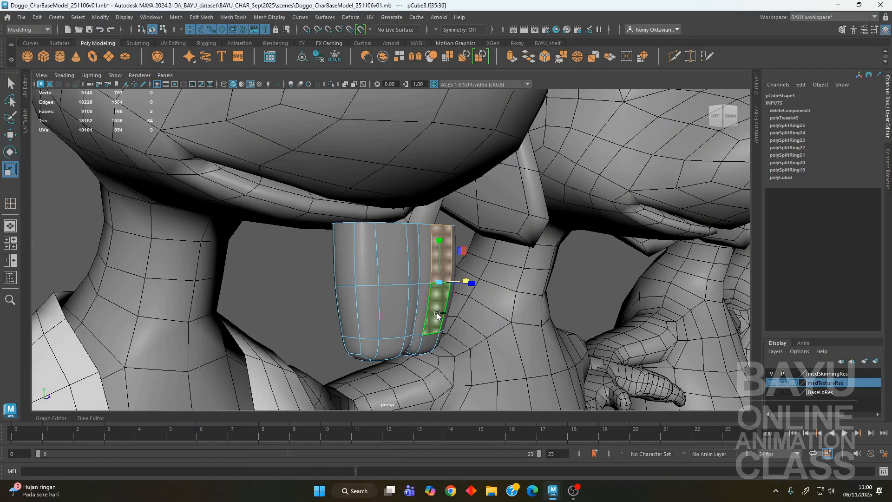
pyautogui.keyDown('shift'); pyautogui.click(382, 315); pyautogui.keyUp('shift')
pyautogui.keyDown('shift'); pyautogui.click(430, 313); pyautogui.keyUp('shift')
pyautogui.keyDown('alt'); pyautogui.moveTo(430, 313); pyautogui.dragTo(513, 359); pyautogui.keyUp('alt')
pyautogui.click(402, 311)
pyautogui.keyDown('shift'); pyautogui.click(435, 316); pyautogui.keyUp('shift')
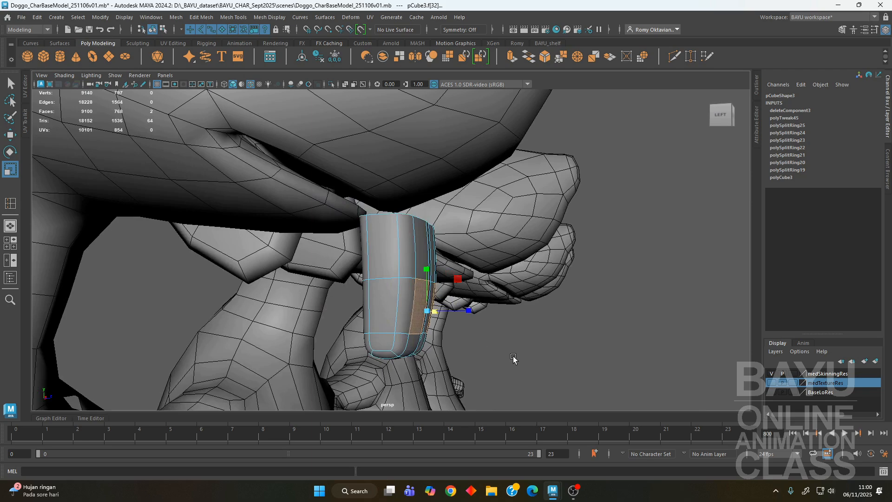
pyautogui.press('w')
pyautogui.moveTo(471, 305); pyautogui.dragTo(474, 306)
# Return to object mode and move the teeth mesh up to the mouth, at about Translate Y 200.86 and Z 61.14.
pyautogui.keyDown('alt'); pyautogui.moveTo(521, 375); pyautogui.dragTo(410, 330); pyautogui.keyUp('alt')
pyautogui.keyDown('alt'); pyautogui.moveTo(374, 356); pyautogui.dragTo(450, 381); pyautogui.keyUp('alt')
pyautogui.moveTo(476, 218); pyautogui.dragTo(511, 191, button='right')
pyautogui.keyDown('alt'); pyautogui.moveTo(511, 191); pyautogui.dragTo(432, 208); pyautogui.keyUp('alt')
pyautogui.moveTo(431, 209); pyautogui.dragTo(414, 155, button='middle')
pyautogui.keyDown('alt'); pyautogui.moveTo(448, 190); pyautogui.dragTo(492, 299); pyautogui.keyUp('alt')
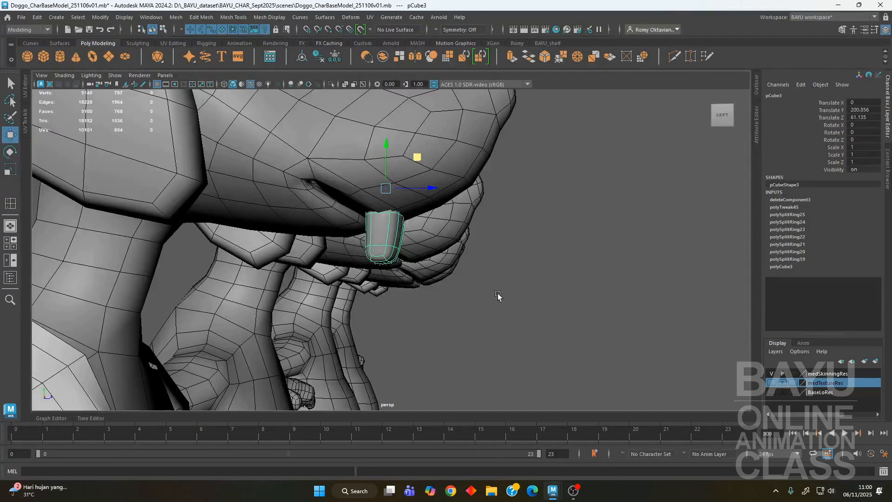
# Rotate the teeth mesh to about 15.5 degrees in Rotate X so it tilts with the mouth.
pyautogui.press('e')
pyautogui.moveTo(431, 188); pyautogui.dragTo(381, 275)
pyautogui.keyDown('alt'); pyautogui.moveTo(518, 301); pyautogui.dragTo(273, 318, button='right'); pyautogui.keyUp('alt')
pyautogui.keyDown('alt'); pyautogui.moveTo(273, 319); pyautogui.dragTo(408, 338); pyautogui.keyUp('alt')
pyautogui.keyDown('alt'); pyautogui.moveTo(408, 338); pyautogui.dragTo(434, 350, button='right'); pyautogui.keyUp('alt')
pyautogui.moveTo(418, 301); pyautogui.dragTo(417, 298)
# Move the tilted teeth to fit under the upper lip, at about Translate Y 201.84 and Z 60.78.
pyautogui.press('w')
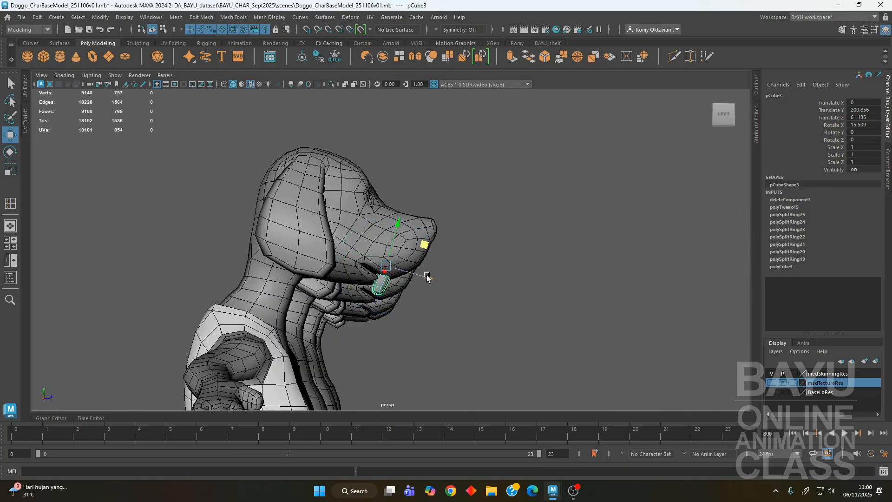
pyautogui.moveTo(426, 245); pyautogui.dragTo(429, 242)
pyautogui.keyDown('alt'); pyautogui.moveTo(420, 353); pyautogui.dragTo(409, 309); pyautogui.keyUp('alt')
pyautogui.keyDown('alt'); pyautogui.moveTo(409, 309); pyautogui.dragTo(580, 364, button='right'); pyautogui.keyUp('alt')
pyautogui.keyDown('alt'); pyautogui.moveTo(488, 342); pyautogui.dragTo(602, 327); pyautogui.keyUp('alt')
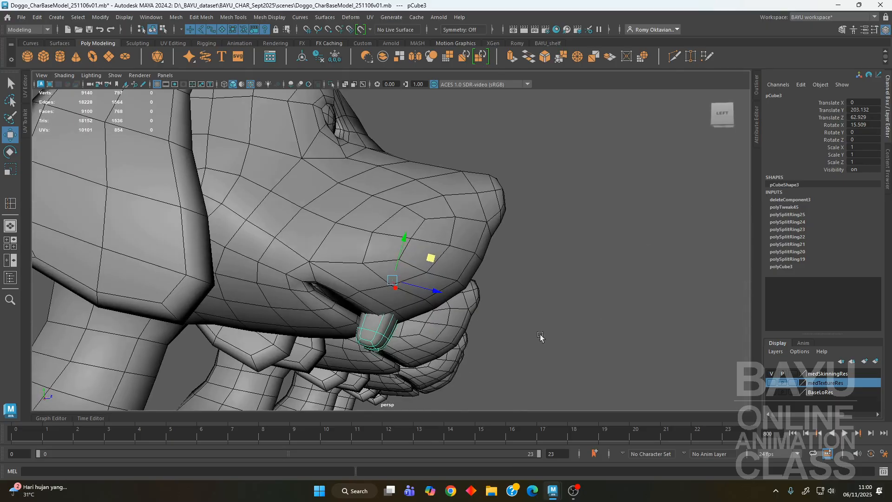
pyautogui.keyDown('alt'); pyautogui.moveTo(426, 356); pyautogui.dragTo(466, 361, button='middle'); pyautogui.keyUp('alt')
pyautogui.moveTo(470, 263); pyautogui.dragTo(459, 269)
# Select the teeth mesh and assign it the existing white material.
pyautogui.keyDown('alt'); pyautogui.moveTo(533, 398); pyautogui.dragTo(409, 399); pyautogui.keyUp('alt')
pyautogui.keyDown('alt'); pyautogui.moveTo(514, 321); pyautogui.dragTo(175, 295, button='right'); pyautogui.keyUp('alt')
pyautogui.keyDown('alt'); pyautogui.moveTo(175, 295); pyautogui.dragTo(225, 269); pyautogui.keyUp('alt')
pyautogui.click(239, 301)
pyautogui.keyDown('alt'); pyautogui.moveTo(330, 306); pyautogui.dragTo(395, 288); pyautogui.keyUp('alt')
pyautogui.click(408, 280)
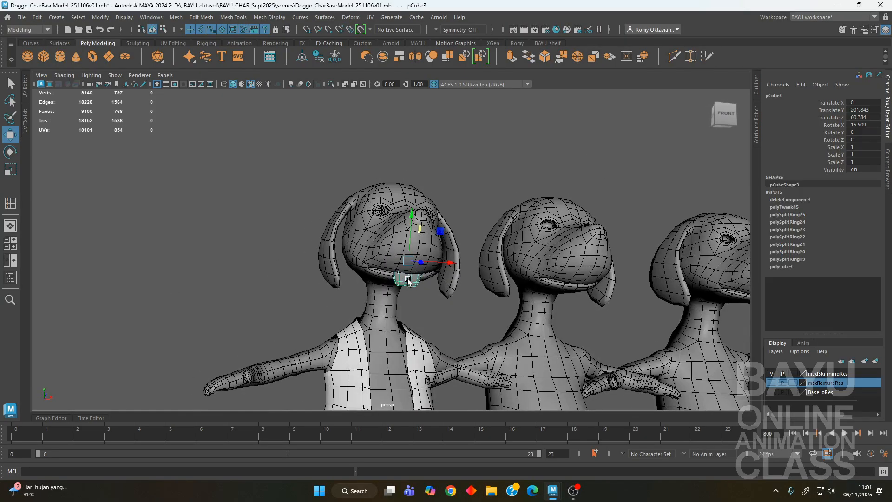
pyautogui.moveTo(134, 136)
pyautogui.mouseDown(button='right')
pyautogui.moveTo(137, 315)
pyautogui.moveTo(163, 395)
pyautogui.moveTo(222, 397)
pyautogui.moveTo(215, 406)
pyautogui.mouseUp(button='right')
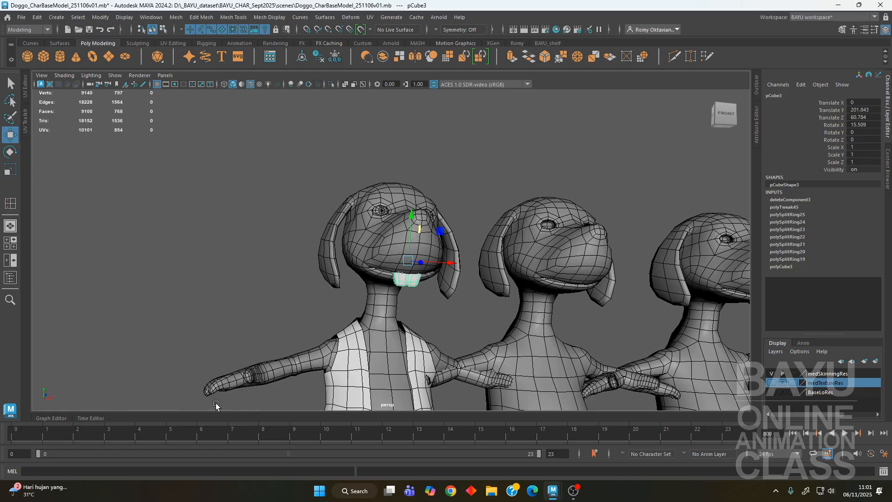
# Examine how the white teeth sit on the dog's head from several angles, then clear the selection.
pyautogui.click(356, 269)
pyautogui.click(232, 294)
pyautogui.keyDown('alt'); pyautogui.moveTo(394, 279); pyautogui.dragTo(315, 228, button='middle'); pyautogui.keyUp('alt')
pyautogui.keyDown('alt'); pyautogui.moveTo(353, 253); pyautogui.dragTo(294, 265); pyautogui.keyUp('alt')
pyautogui.keyDown('alt'); pyautogui.moveTo(294, 264); pyautogui.dragTo(257, 279, button='middle'); pyautogui.keyUp('alt')
pyautogui.keyDown('alt'); pyautogui.moveTo(257, 279); pyautogui.dragTo(419, 282, button='right'); pyautogui.keyUp('alt')
pyautogui.keyDown('alt'); pyautogui.moveTo(275, 269); pyautogui.dragTo(299, 256, button='middle'); pyautogui.keyUp('alt')
pyautogui.keyDown('alt'); pyautogui.moveTo(299, 257); pyautogui.dragTo(353, 290); pyautogui.keyUp('alt')
pyautogui.click(226, 225)
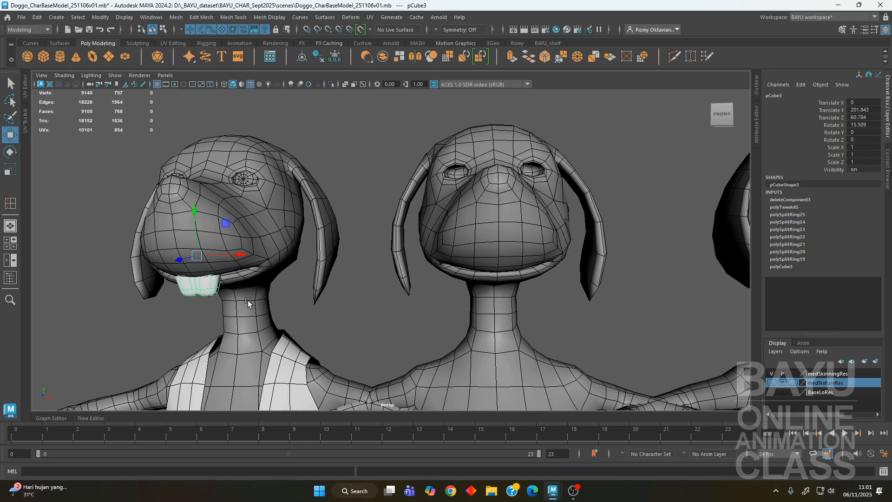
pyautogui.keyDown('alt'); pyautogui.moveTo(222, 305); pyautogui.dragTo(207, 273, button='middle'); pyautogui.keyUp('alt')
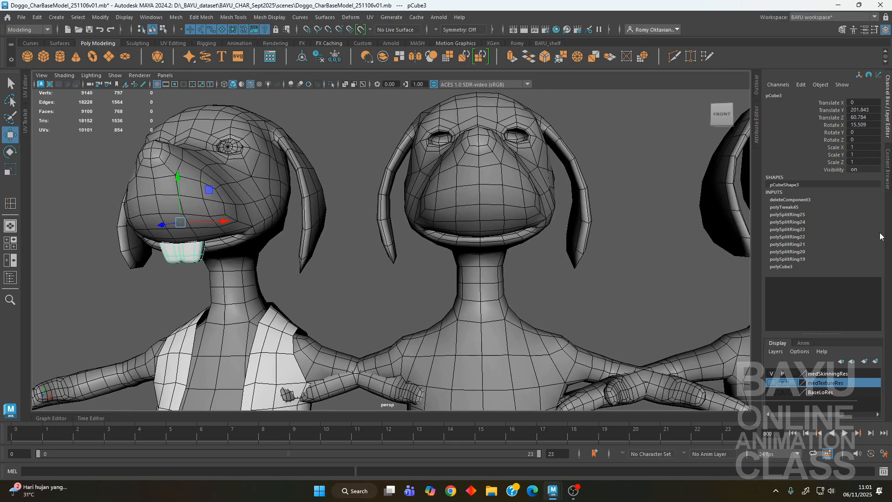
pyautogui.moveTo(255, 183)
pyautogui.keyDown('alt'); pyautogui.mouseDown()
pyautogui.moveTo(263, 227)
pyautogui.moveTo(260, 185)
pyautogui.mouseUp(); pyautogui.keyUp('alt')
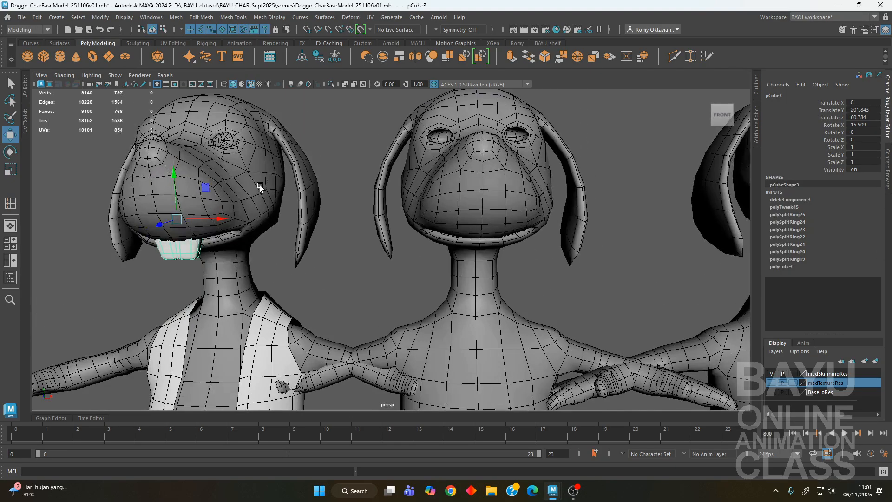
pyautogui.click(260, 185)
pyautogui.keyDown('alt'); pyautogui.moveTo(356, 257); pyautogui.dragTo(360, 284, button='middle'); pyautogui.keyUp('alt')
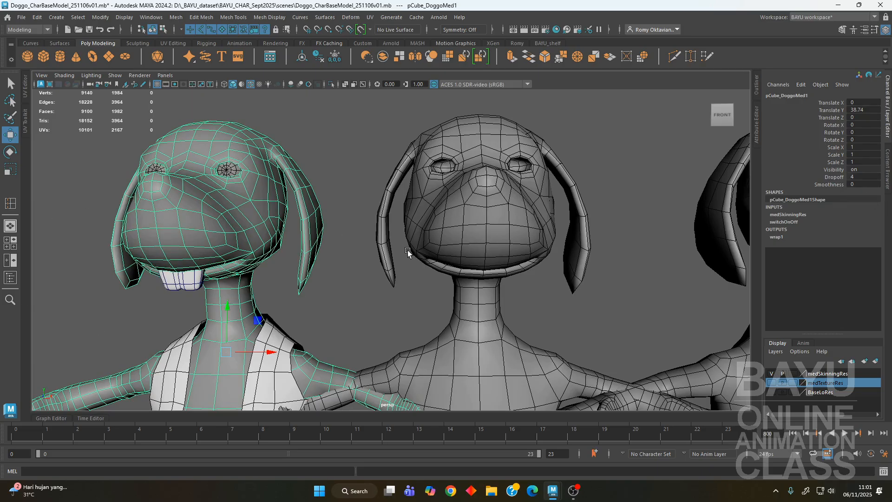
pyautogui.click(358, 306)
pyautogui.keyDown('alt'); pyautogui.moveTo(358, 171); pyautogui.dragTo(432, 267, button='middle'); pyautogui.keyUp('alt')
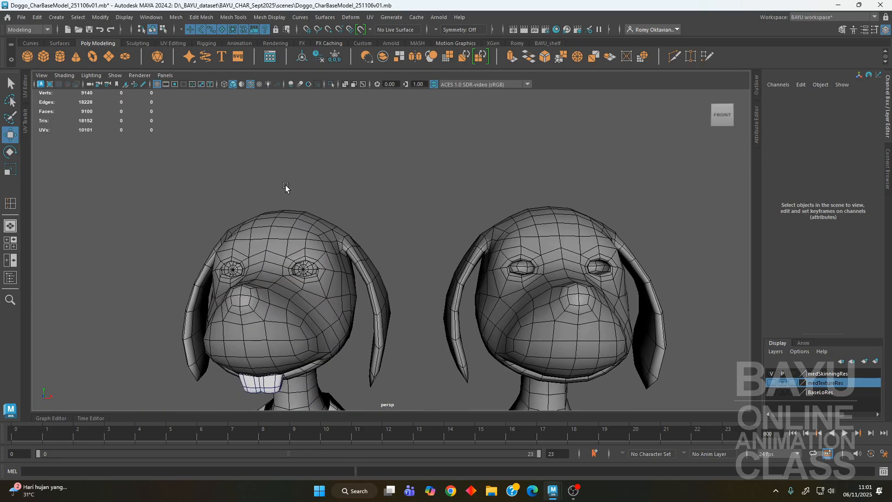
pyautogui.keyDown('alt'); pyautogui.moveTo(334, 248); pyautogui.dragTo(341, 197, button='middle'); pyautogui.keyUp('alt')
pyautogui.keyDown('alt'); pyautogui.moveTo(309, 228); pyautogui.dragTo(351, 218); pyautogui.keyUp('alt')
pyautogui.keyDown('alt'); pyautogui.moveTo(351, 220); pyautogui.dragTo(339, 239, button='middle'); pyautogui.keyUp('alt')
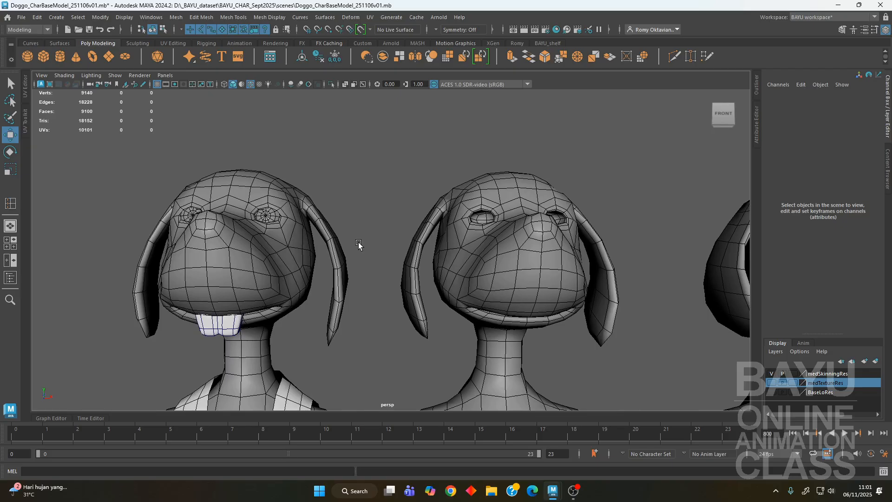
pyautogui.keyDown('alt'); pyautogui.moveTo(356, 285); pyautogui.dragTo(391, 283); pyautogui.keyUp('alt')
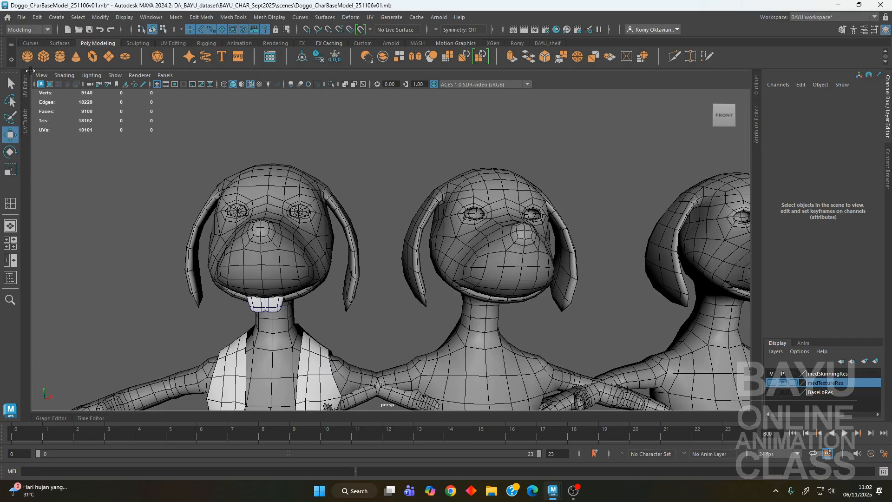
pyautogui.click(55, 18)
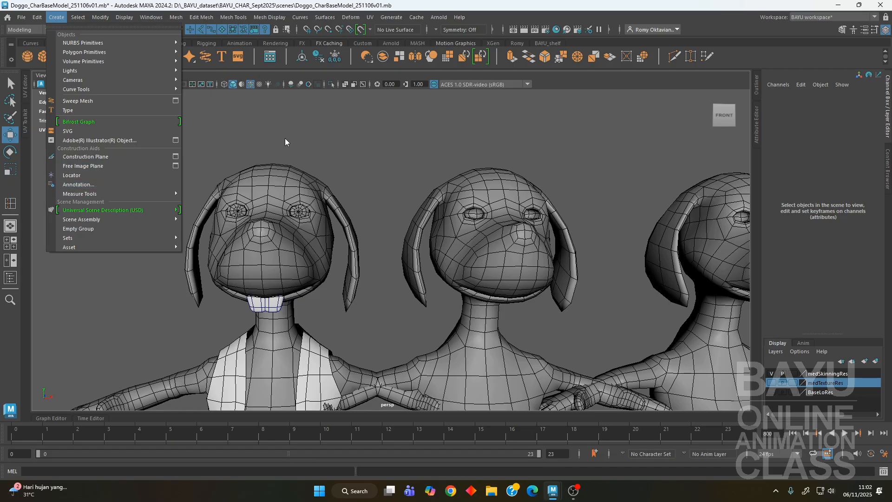
pyautogui.moveTo(82, 43)
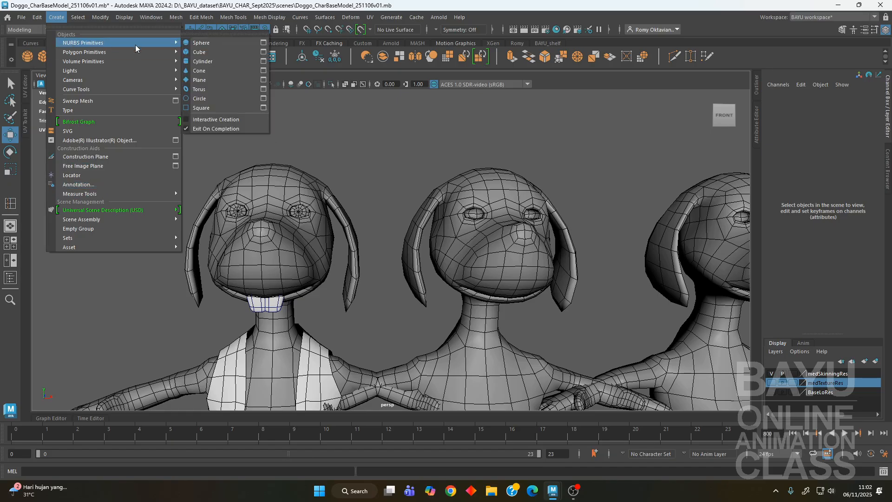
pyautogui.moveTo(144, 50)
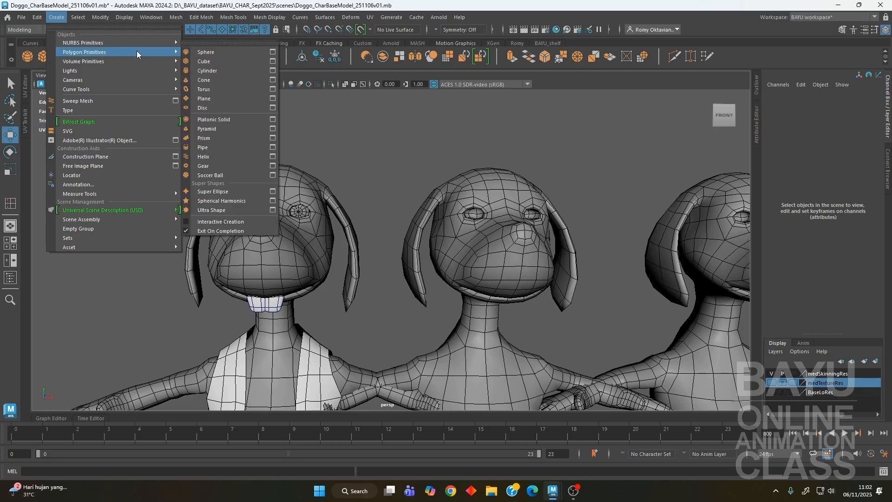
pyautogui.click(354, 156)
pyautogui.keyDown('alt'); pyautogui.moveTo(349, 152); pyautogui.dragTo(354, 171, button='middle'); pyautogui.keyUp('alt')
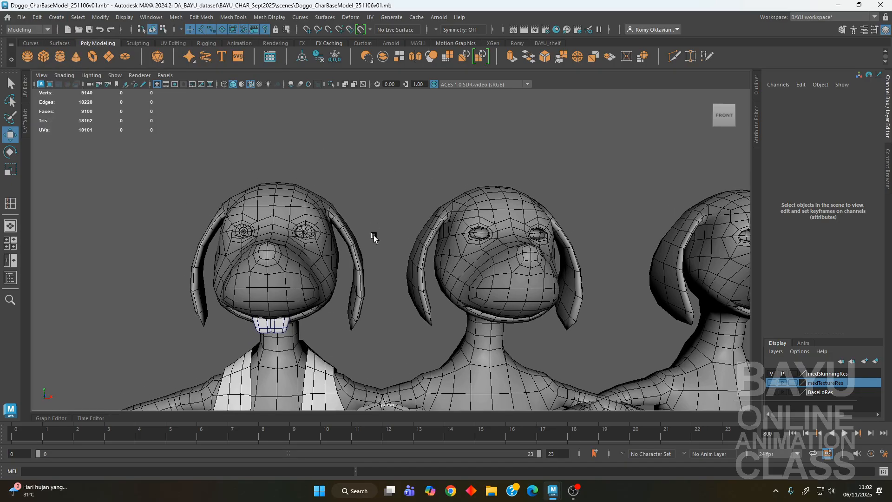
# Switch to the front view, frame the whole scene and turn on wireframe on shaded, centred on the first dog's head.
pyautogui.press('space')
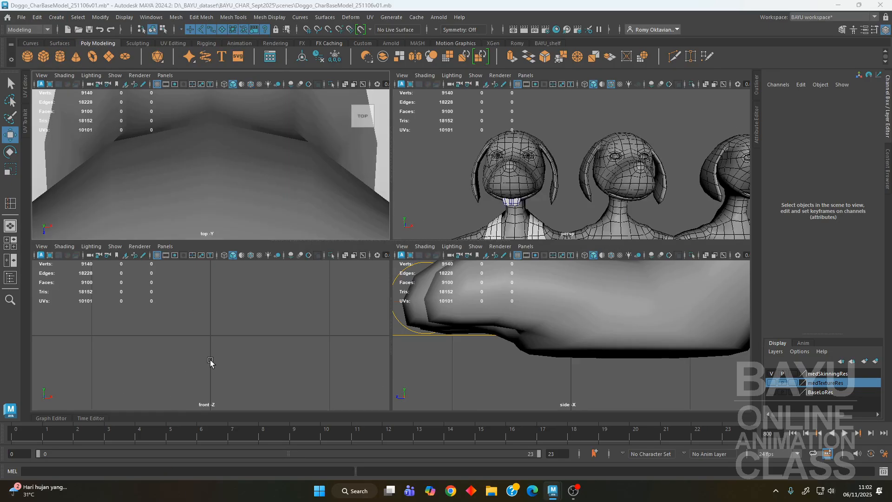
pyautogui.press('space')
pyautogui.press('a')
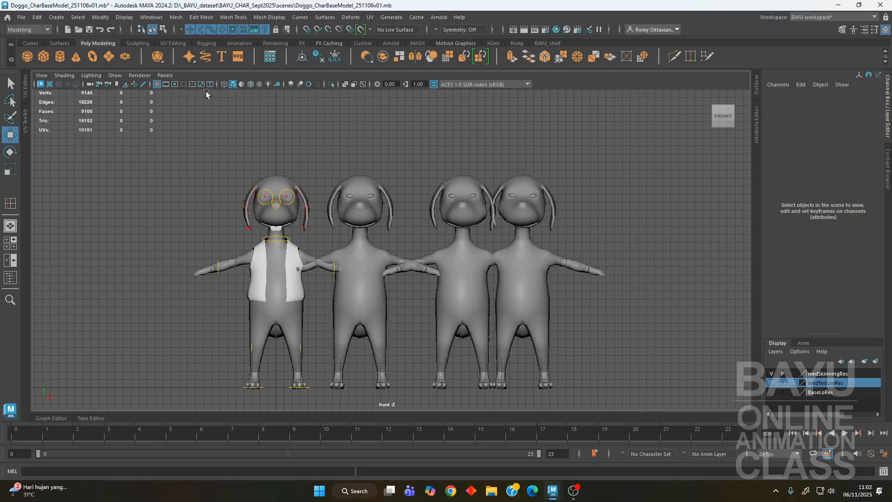
pyautogui.click(252, 84)
pyautogui.scroll(5, 385, 344)
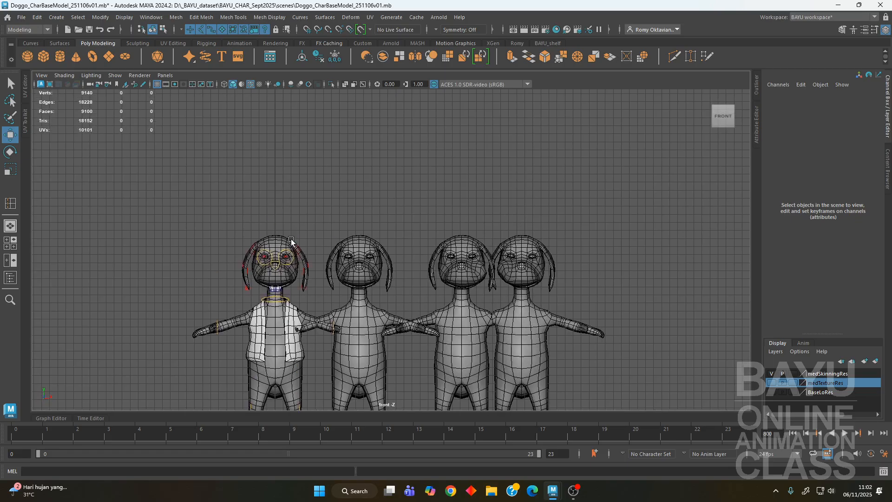
pyautogui.keyDown('alt'); pyautogui.moveTo(203, 303); pyautogui.dragTo(378, 318); pyautogui.keyUp('alt')
pyautogui.keyDown('alt'); pyautogui.moveTo(378, 318); pyautogui.dragTo(352, 316, button='middle'); pyautogui.keyUp('alt')
pyautogui.scroll(1, 325, 300)
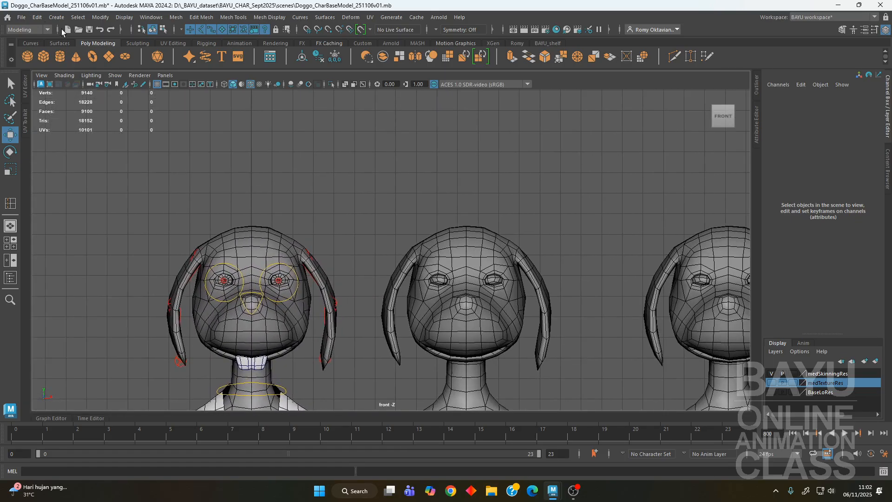
# Draw a linear CV curve with four grid-snapped corner points above the first dog's head, forming an open-bottomed square.
pyautogui.click(51, 20)
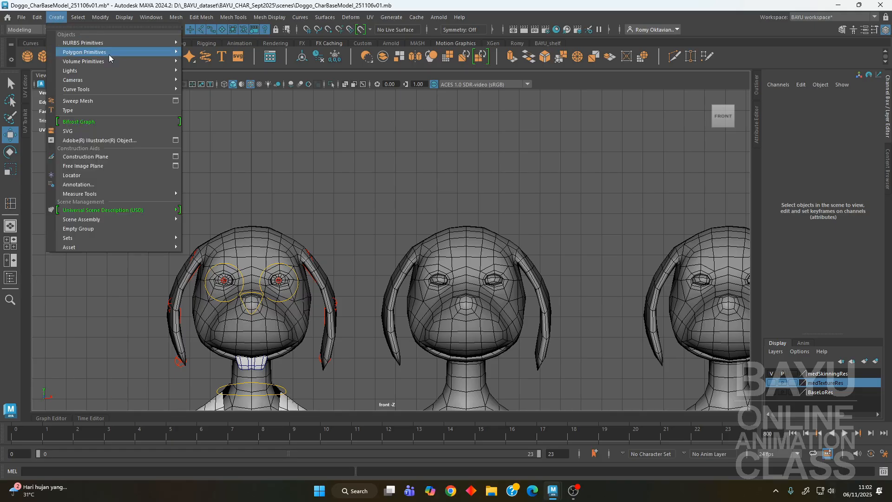
pyautogui.moveTo(162, 87)
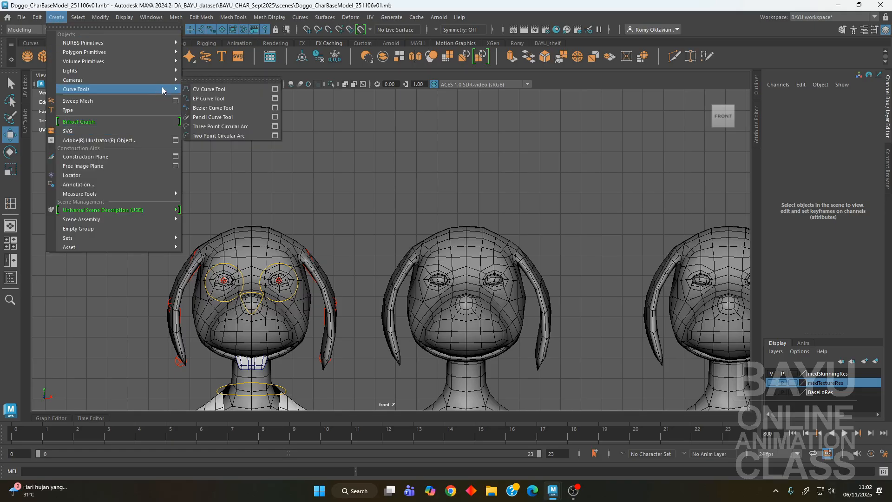
pyautogui.click(275, 88)
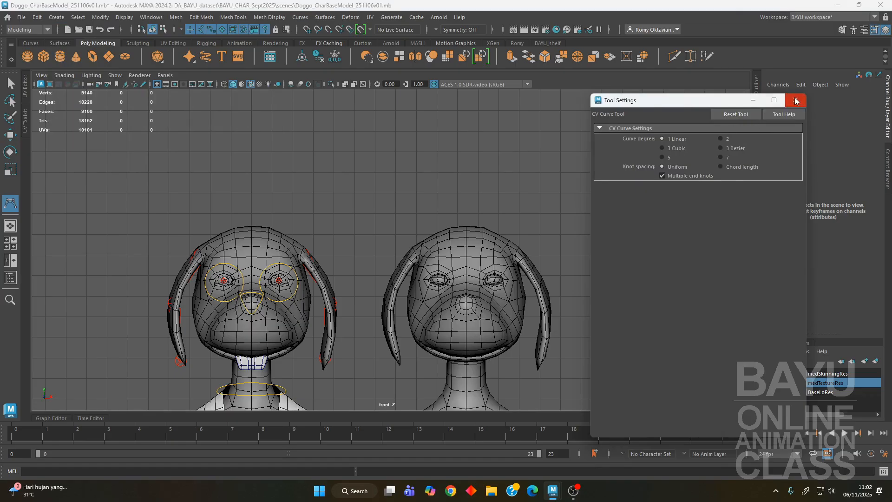
pyautogui.click(795, 102)
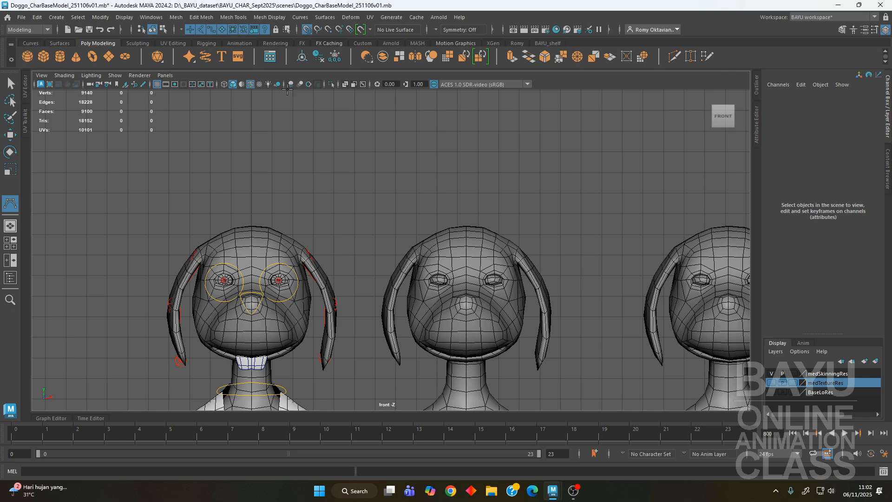
pyautogui.click(232, 214)
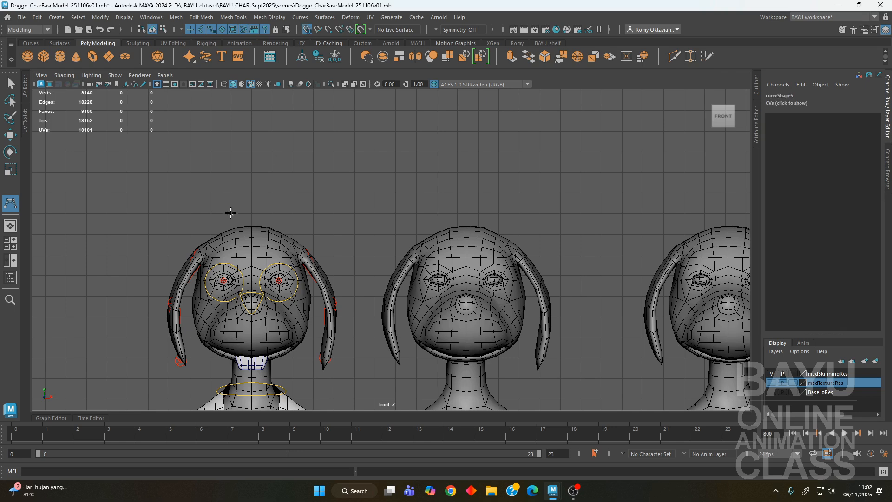
pyautogui.click(273, 173)
pyautogui.click(273, 213)
pyautogui.press('w')
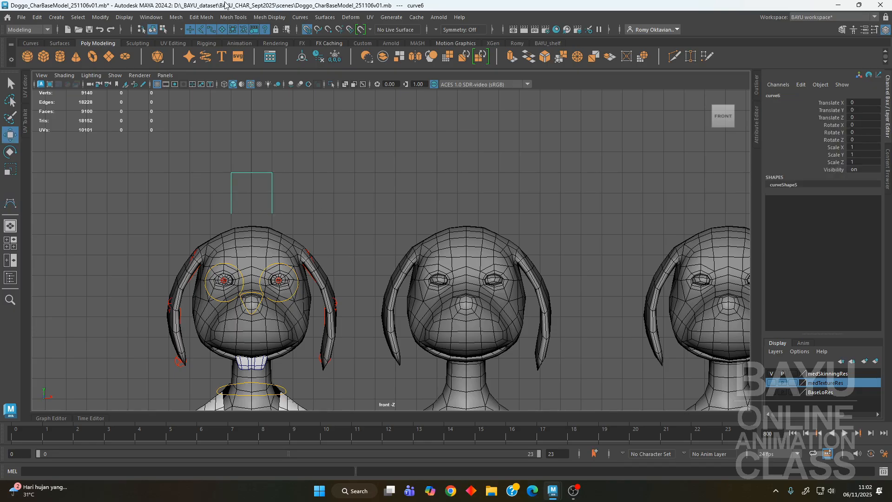
# Close the curve into a square and scale all its control vertices to about half size.
pyautogui.click(300, 17)
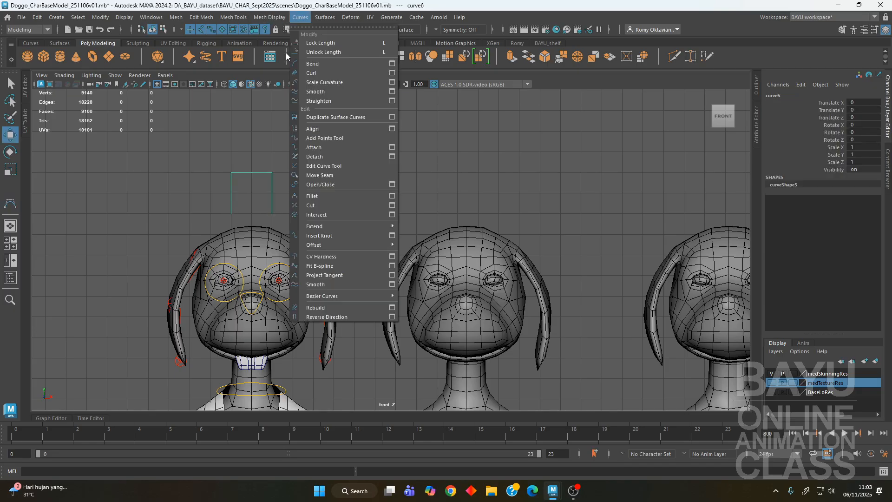
pyautogui.click(380, 184)
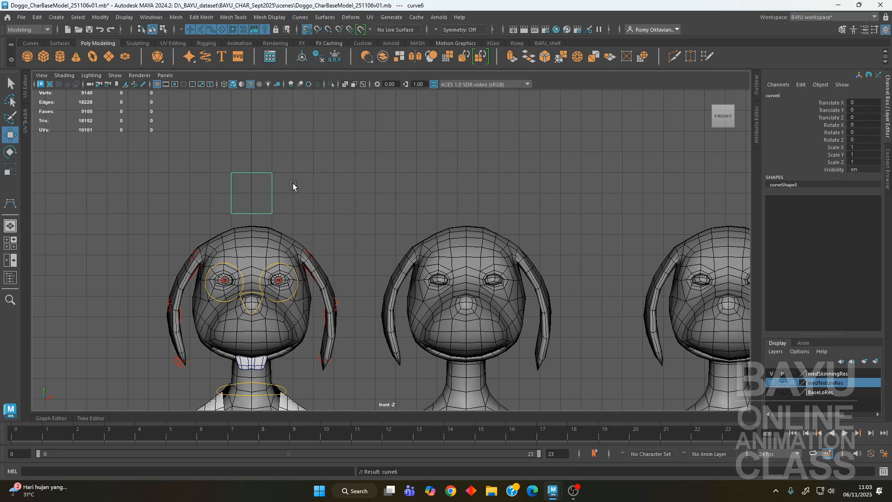
pyautogui.moveTo(320, 132); pyautogui.dragTo(260, 130, button='right')
pyautogui.moveTo(175, 140); pyautogui.dragTo(295, 222)
pyautogui.press('r')
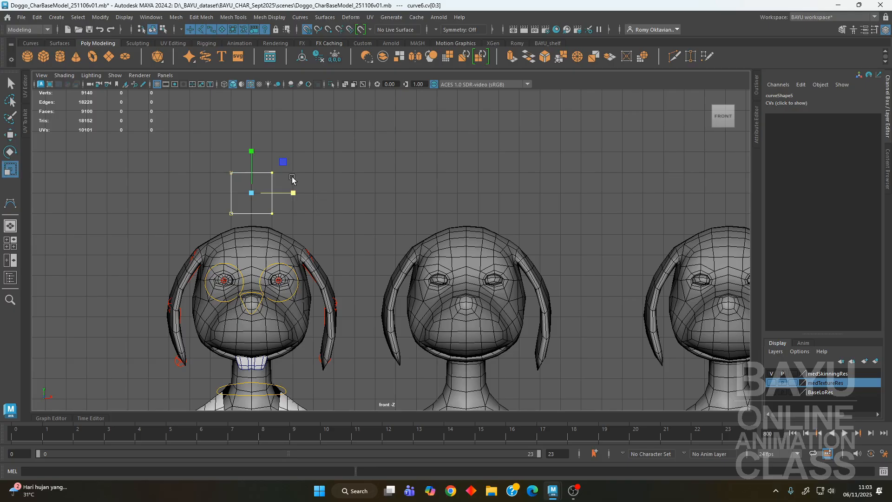
pyautogui.moveTo(282, 162); pyautogui.dragTo(275, 171)
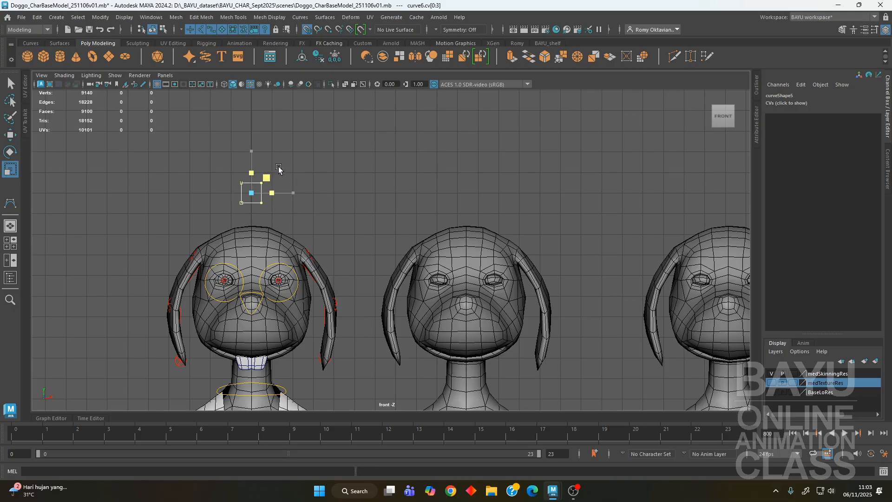
pyautogui.click(364, 200)
pyautogui.press('space')
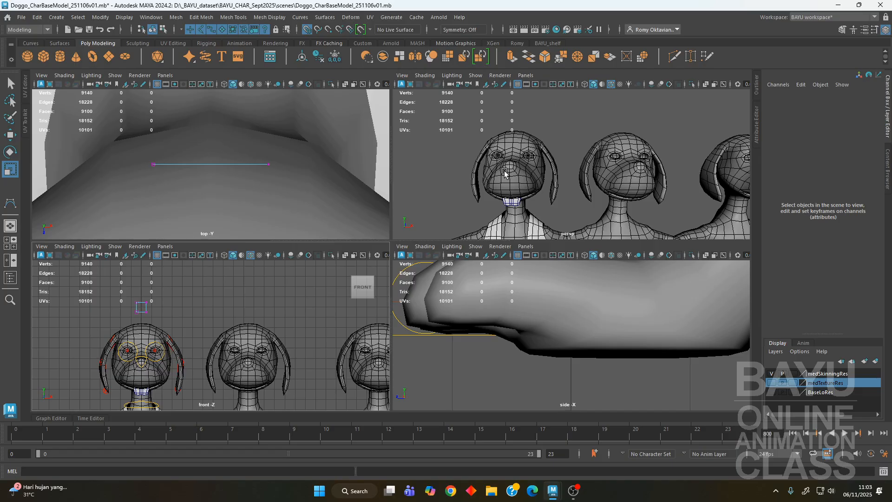
# Maximize the perspective view and turn on the display of NURBS curves in it.
pyautogui.press('space')
pyautogui.keyDown('alt'); pyautogui.moveTo(358, 232); pyautogui.dragTo(367, 253, button='middle'); pyautogui.keyUp('alt')
pyautogui.keyDown('alt'); pyautogui.moveTo(366, 253); pyautogui.dragTo(319, 259); pyautogui.keyUp('alt')
pyautogui.keyDown('alt'); pyautogui.moveTo(320, 260); pyautogui.dragTo(273, 255, button='middle'); pyautogui.keyUp('alt')
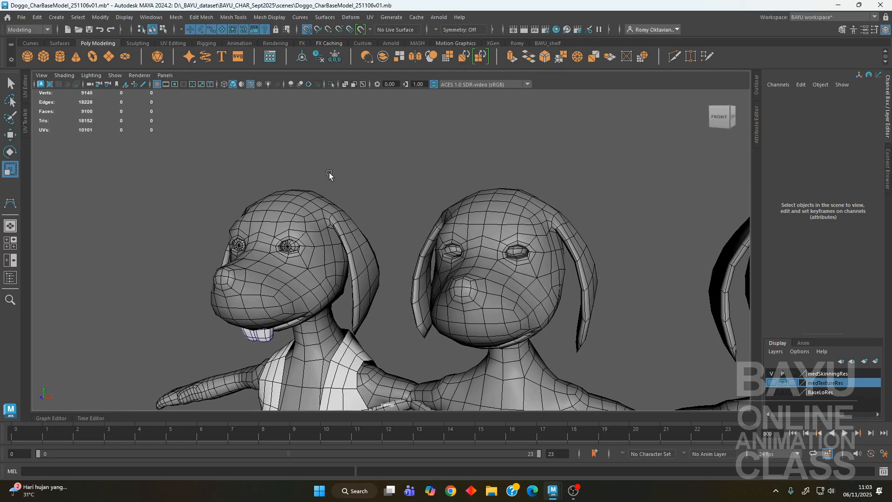
pyautogui.click(124, 17)
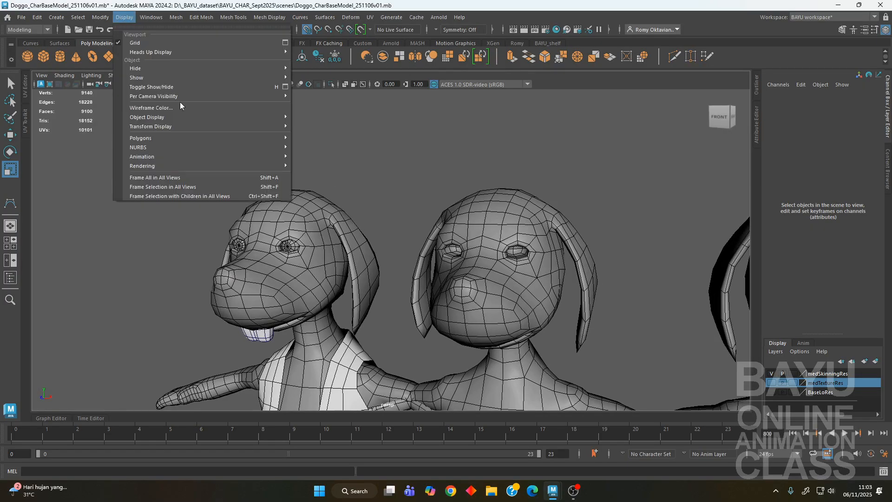
pyautogui.moveTo(220, 96)
pyautogui.moveTo(225, 78)
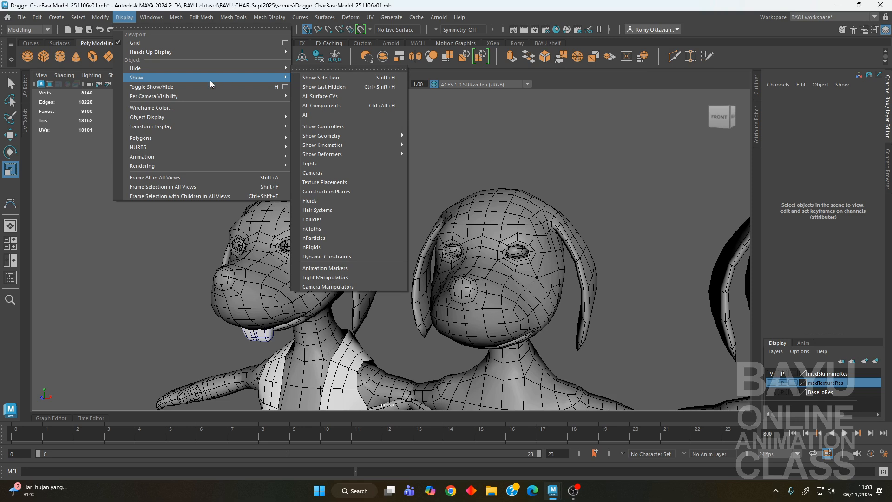
pyautogui.click(60, 210)
pyautogui.click(116, 75)
pyautogui.moveTo(188, 115)
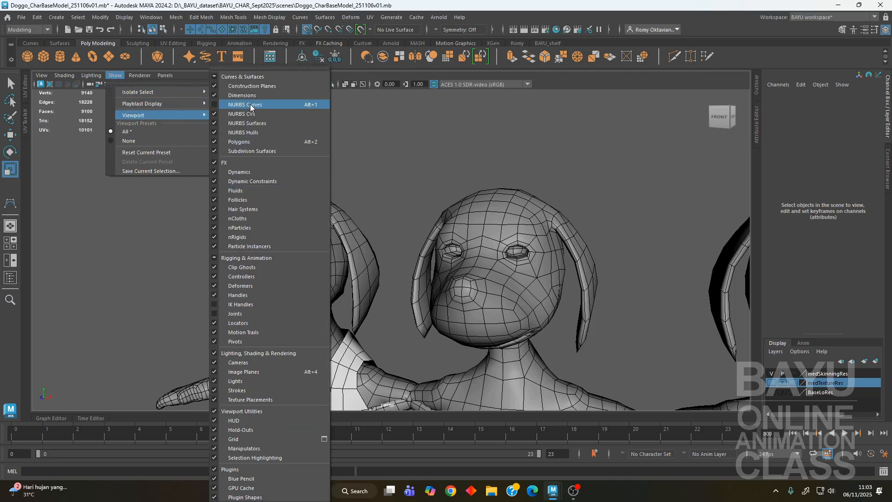
pyautogui.click(253, 105)
# Select the square curve above the dog's head as an object and center its pivot.
pyautogui.moveTo(344, 146); pyautogui.dragTo(384, 129, button='right')
pyautogui.click(390, 159)
pyautogui.moveTo(264, 138); pyautogui.dragTo(314, 169)
pyautogui.keyDown('alt'); pyautogui.moveTo(400, 191); pyautogui.dragTo(331, 199); pyautogui.keyUp('alt')
pyautogui.press('w')
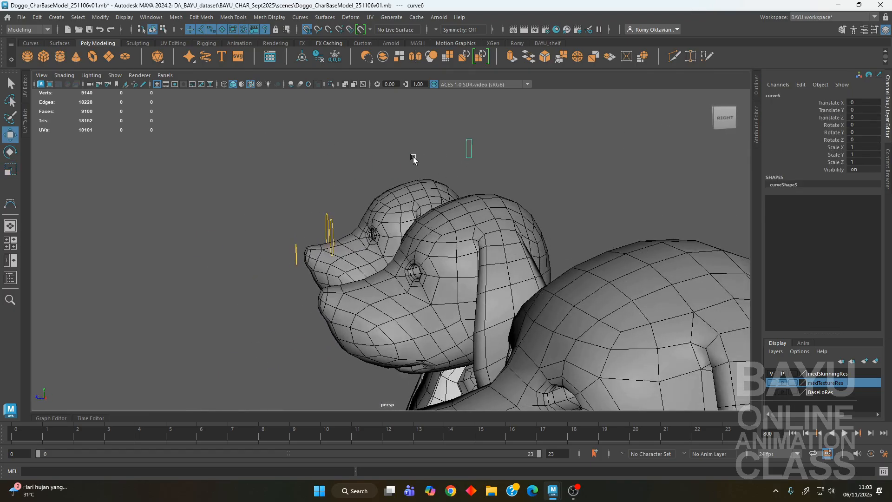
pyautogui.click(101, 17)
pyautogui.click(132, 88)
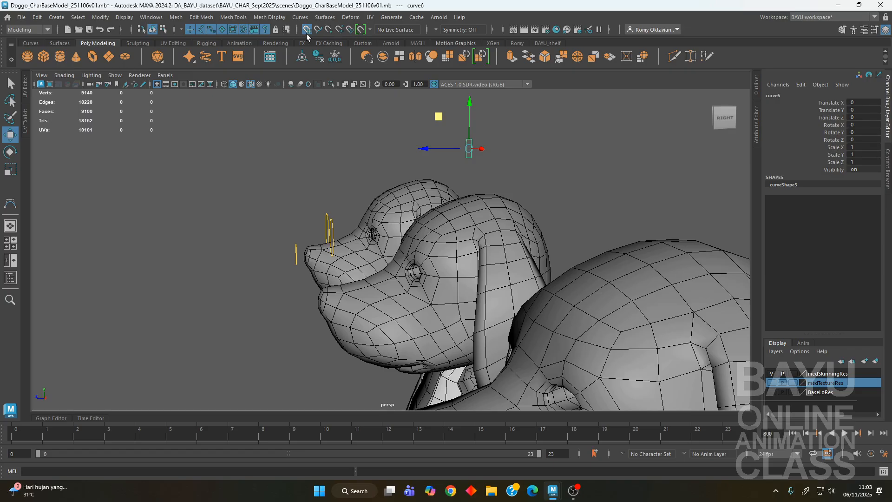
# Turn off grid snapping and move the square curve forward along Z by about 33.8 units, above the first dog's head.
pyautogui.keyDown('alt'); pyautogui.moveTo(487, 174); pyautogui.dragTo(368, 150); pyautogui.keyUp('alt')
pyautogui.keyDown('alt'); pyautogui.moveTo(433, 214); pyautogui.dragTo(428, 221); pyautogui.keyUp('alt')
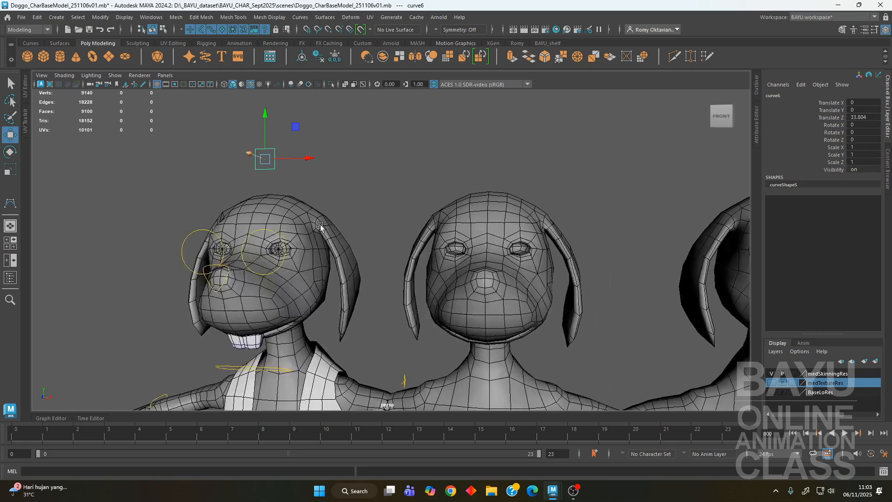
pyautogui.keyDown('alt'); pyautogui.moveTo(320, 224); pyautogui.dragTo(340, 223, button='middle'); pyautogui.keyUp('alt')
pyautogui.keyDown('alt'); pyautogui.moveTo(319, 193); pyautogui.dragTo(325, 217, button='middle'); pyautogui.keyUp('alt')
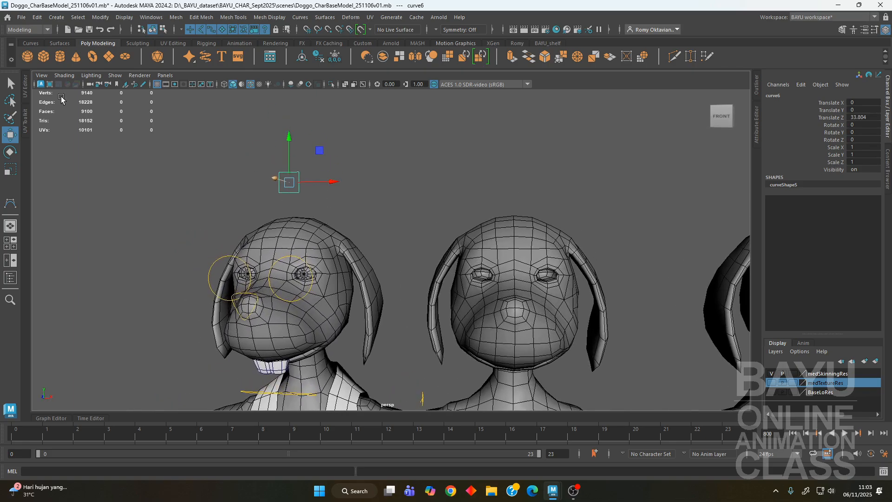
# Set the square curve's wireframe color to yellow, then reselect the curve.
pyautogui.click(130, 17)
pyautogui.click(193, 109)
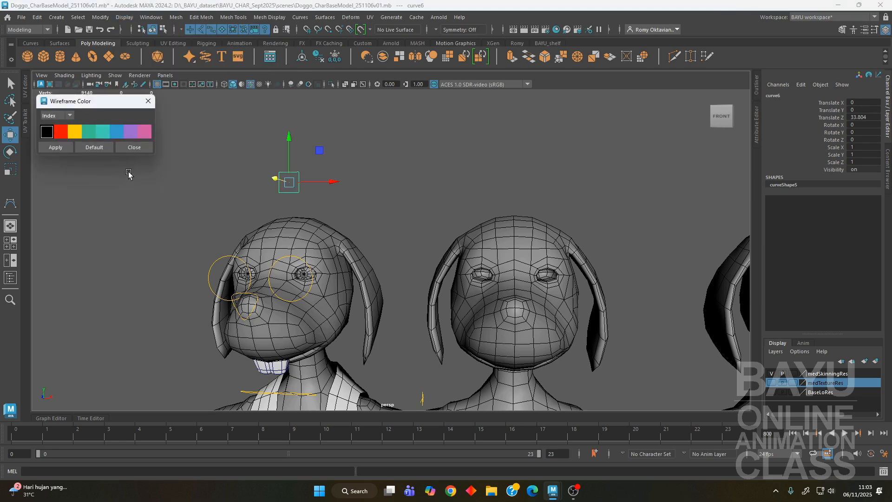
pyautogui.click(74, 131)
pyautogui.click(141, 144)
pyautogui.click(347, 187)
pyautogui.moveTo(206, 121); pyautogui.dragTo(322, 194)
pyautogui.keyDown('alt'); pyautogui.moveTo(345, 233); pyautogui.dragTo(289, 205, button='middle'); pyautogui.keyUp('alt')
pyautogui.keyDown('alt'); pyautogui.moveTo(290, 208); pyautogui.dragTo(326, 239); pyautogui.keyUp('alt')
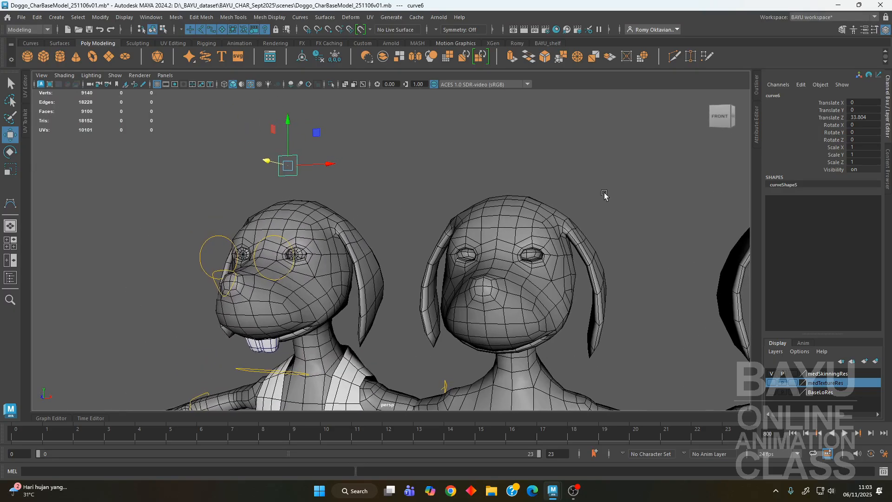
# Rename the square curve as FacialController and clear the selection.
pyautogui.click(782, 95)
pyautogui.write('Facial')
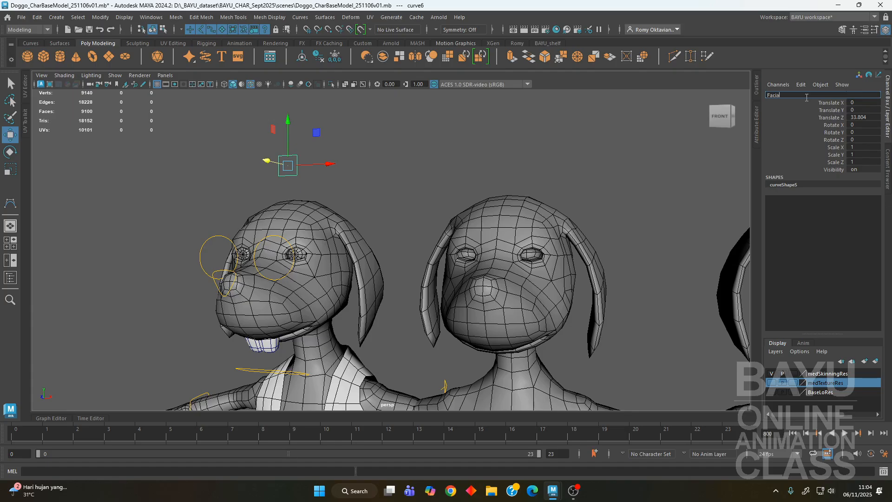
pyautogui.write('Controller')
pyautogui.press('Return')
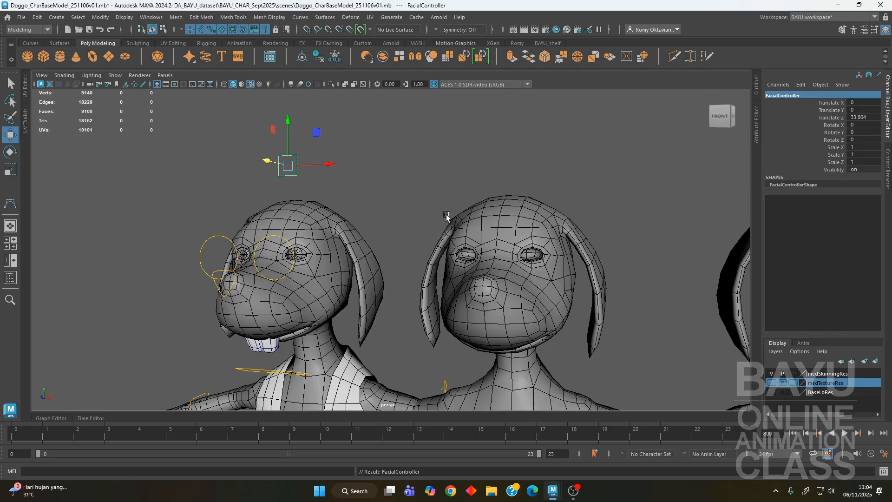
pyautogui.click(402, 206)
pyautogui.keyDown('alt'); pyautogui.moveTo(359, 223); pyautogui.dragTo(334, 190); pyautogui.keyUp('alt')
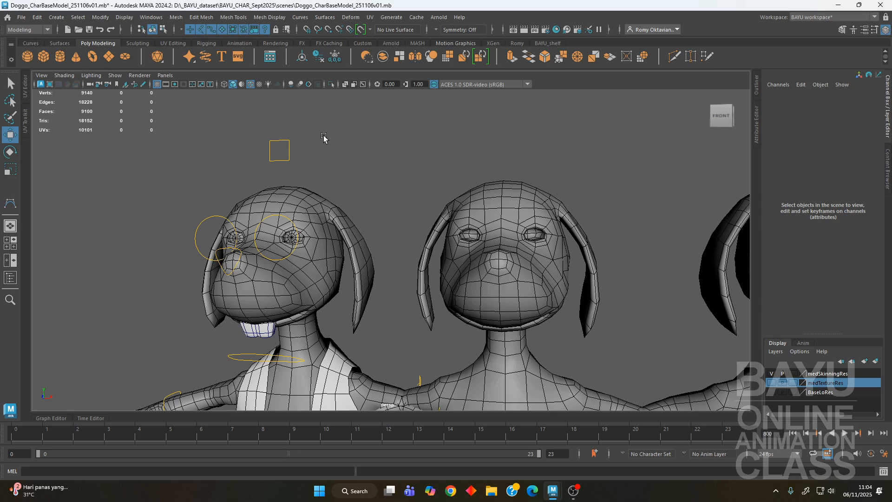
# Lower FacialController by about 5.3 units along Y and freeze its transformations.
pyautogui.click(289, 151)
pyautogui.moveTo(280, 131); pyautogui.dragTo(281, 141)
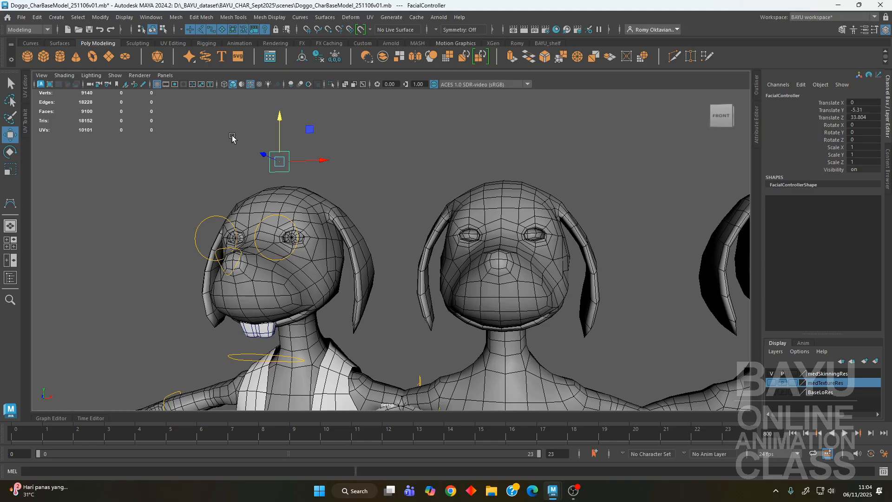
pyautogui.click(104, 21)
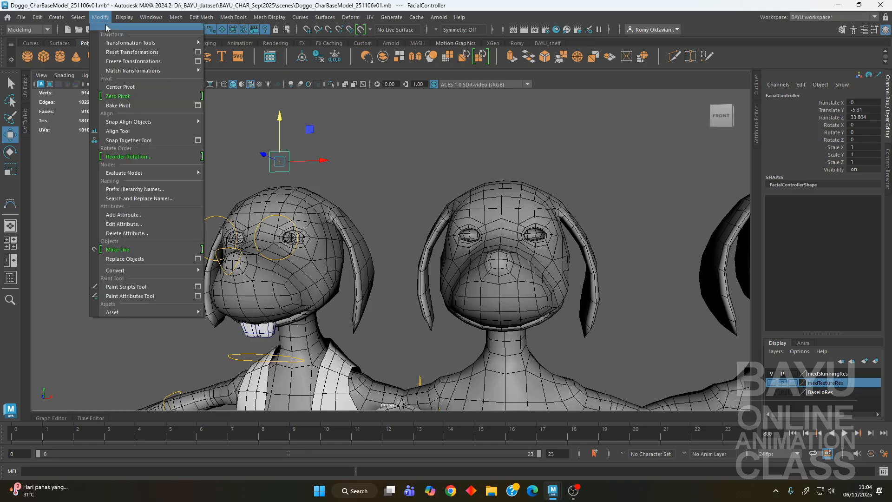
pyautogui.click(128, 62)
pyautogui.keyDown('alt'); pyautogui.moveTo(273, 188); pyautogui.dragTo(320, 201); pyautogui.keyUp('alt')
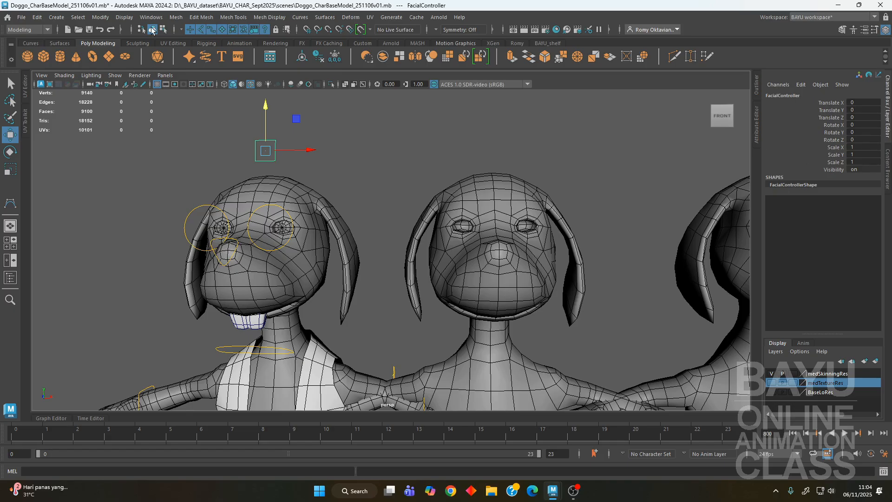
# Use Channel Control to make FacialController's scale and translate X, Y and Z channels nonkeyable and hidden.
pyautogui.click(151, 18)
pyautogui.moveTo(208, 118)
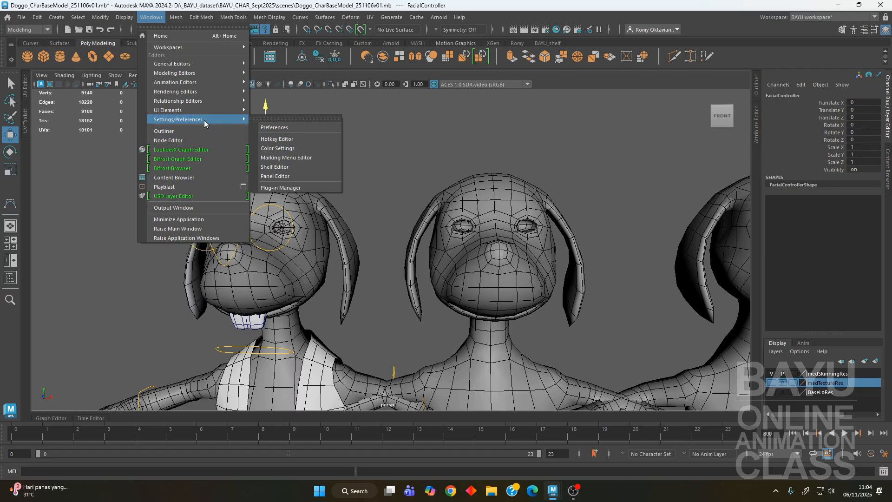
pyautogui.moveTo(212, 66)
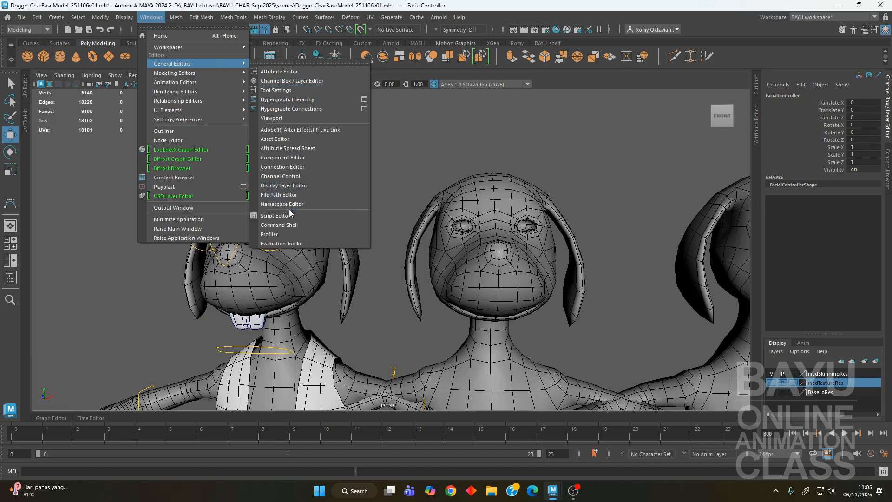
pyautogui.click(286, 177)
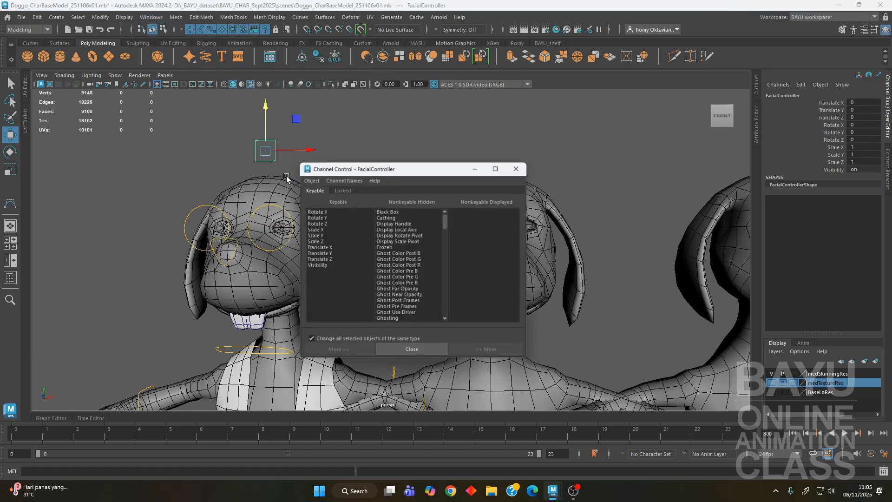
pyautogui.moveTo(394, 170); pyautogui.dragTo(489, 126)
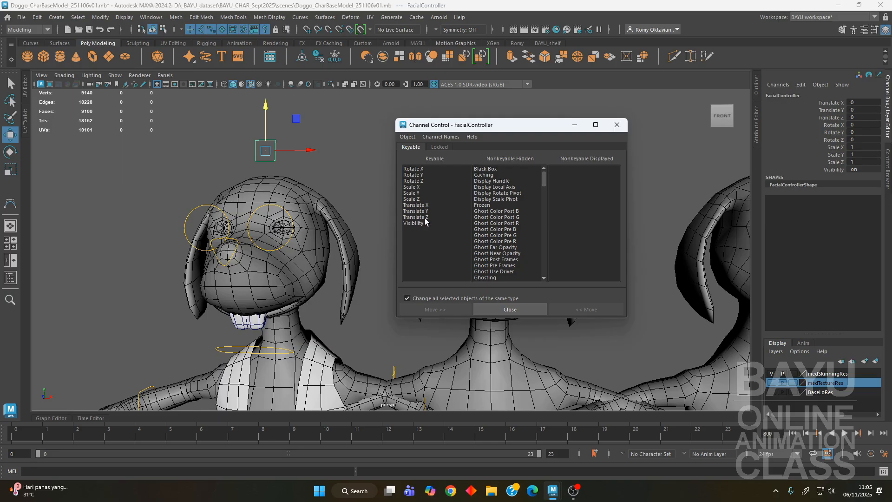
pyautogui.moveTo(416, 187); pyautogui.dragTo(419, 218)
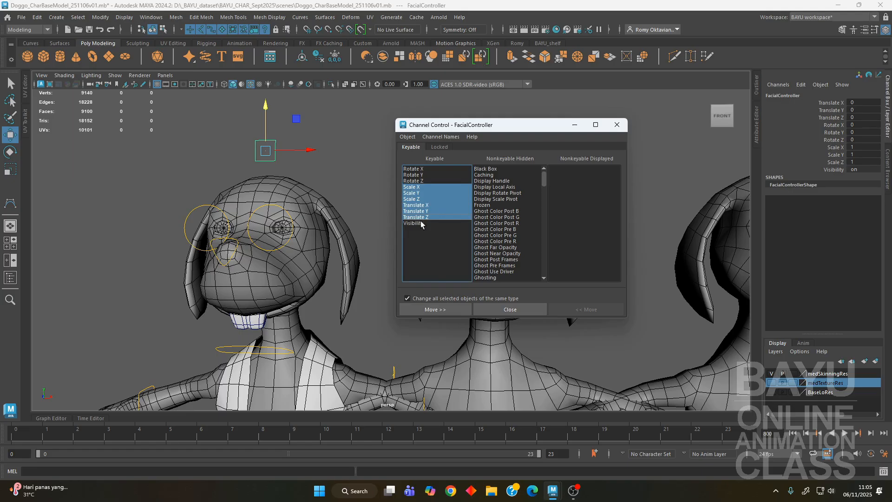
pyautogui.click(444, 307)
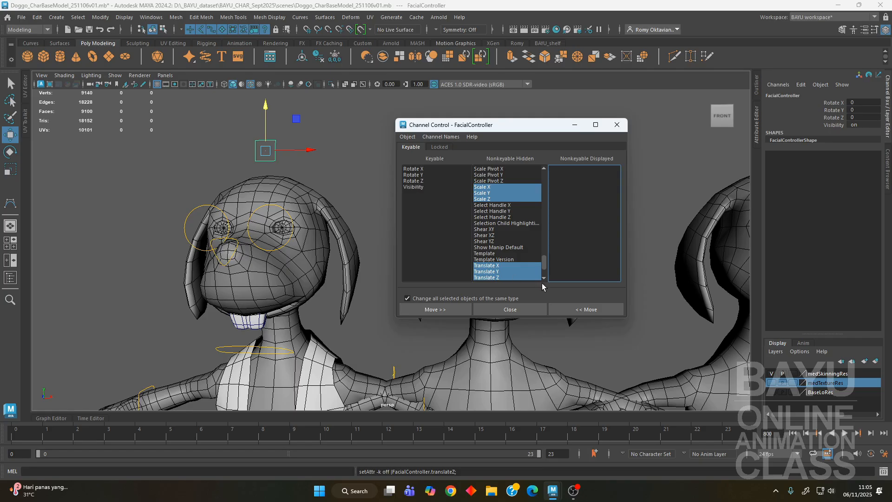
pyautogui.click(520, 309)
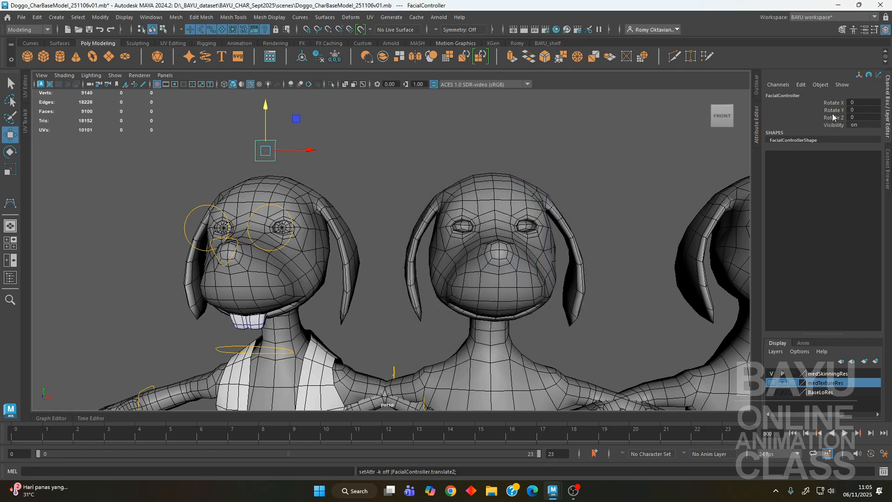
# Add a keyable float attribute DoggoSmile_Left to FacialController with minimum 0, maximum 10 and default 0.
pyautogui.keyDown('alt'); pyautogui.moveTo(351, 173); pyautogui.dragTo(311, 170, button='middle'); pyautogui.keyUp('alt')
pyautogui.keyDown('alt'); pyautogui.moveTo(317, 180); pyautogui.dragTo(321, 182); pyautogui.keyUp('alt')
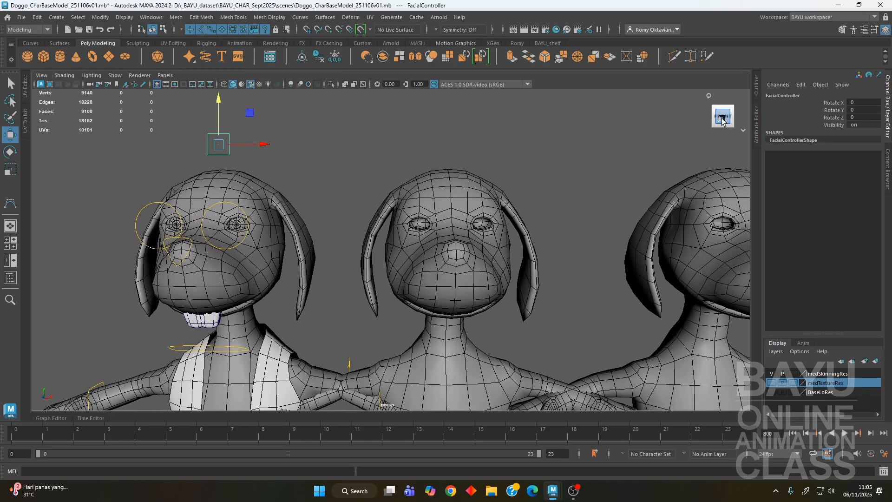
pyautogui.click(756, 121)
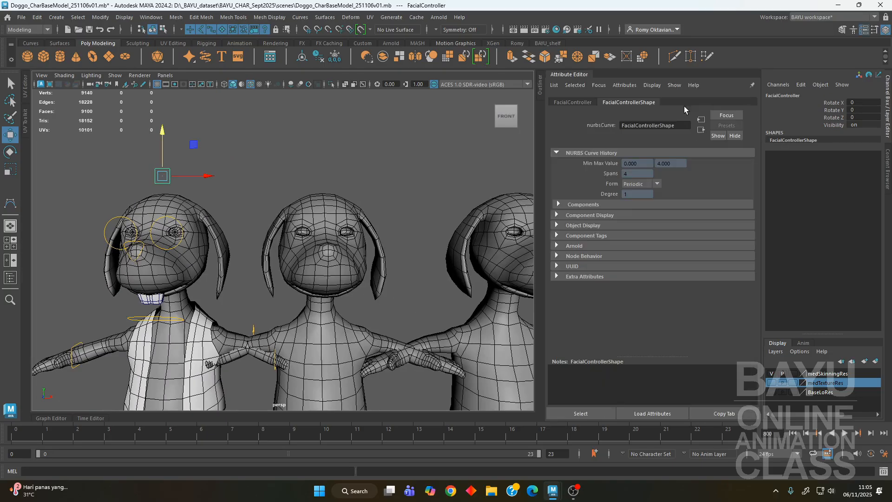
pyautogui.click(622, 87)
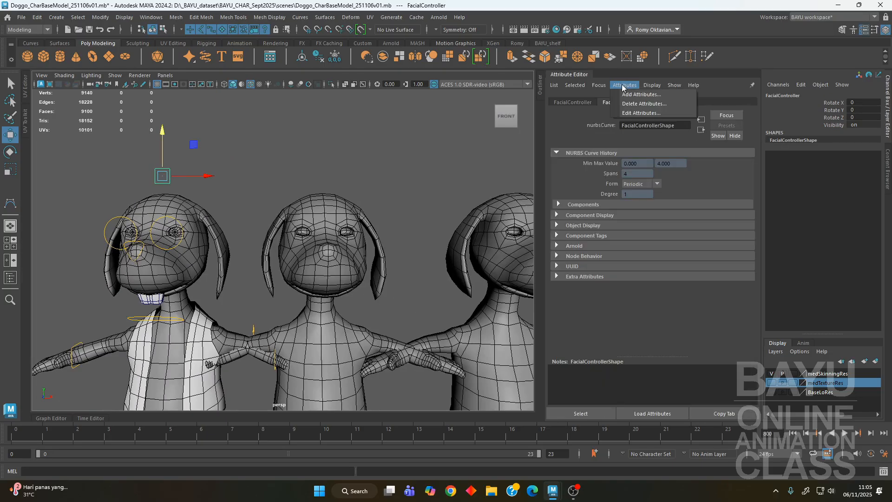
pyautogui.click(628, 95)
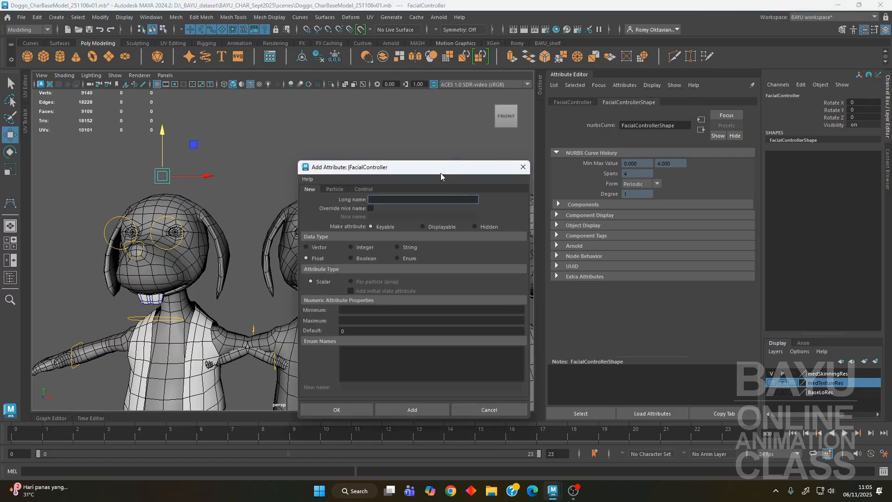
pyautogui.write('DoggoSmile_Left')
pyautogui.click(350, 310)
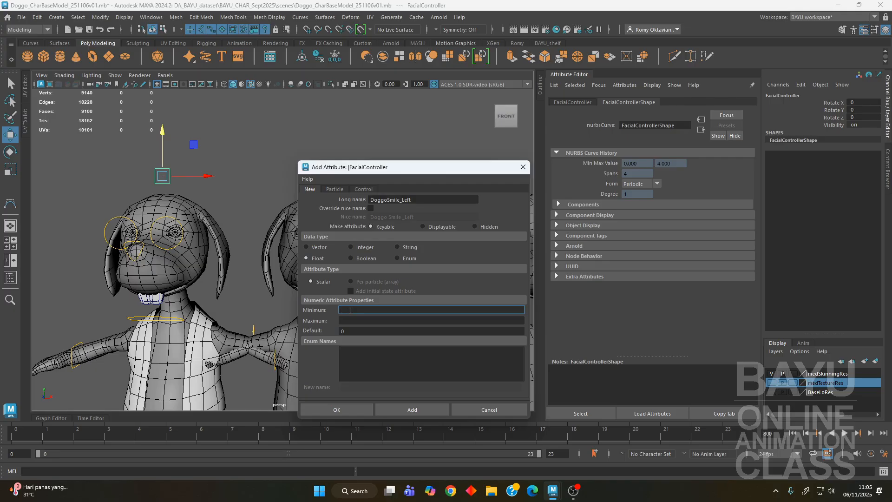
pyautogui.press('Tab')
pyautogui.write('10')
pyautogui.press('Tab')
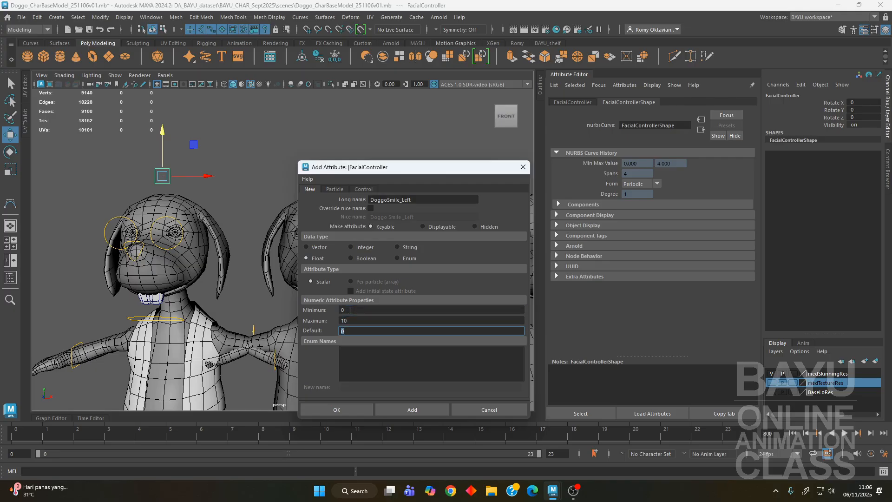
pyautogui.click(402, 407)
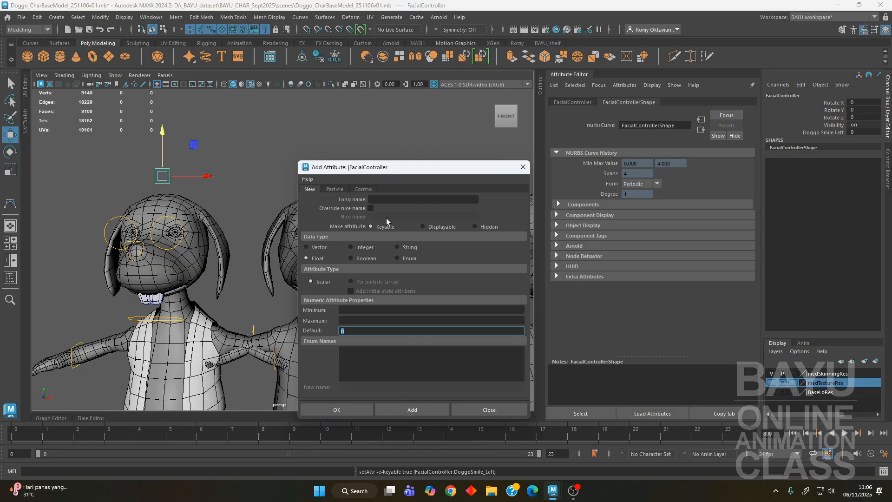
# Add a keyable float attribute DoggoSmile_Right to FacialController with minimum 0, maximum 10 and default 0.
pyautogui.click(393, 198)
pyautogui.write('DoggoSmile')
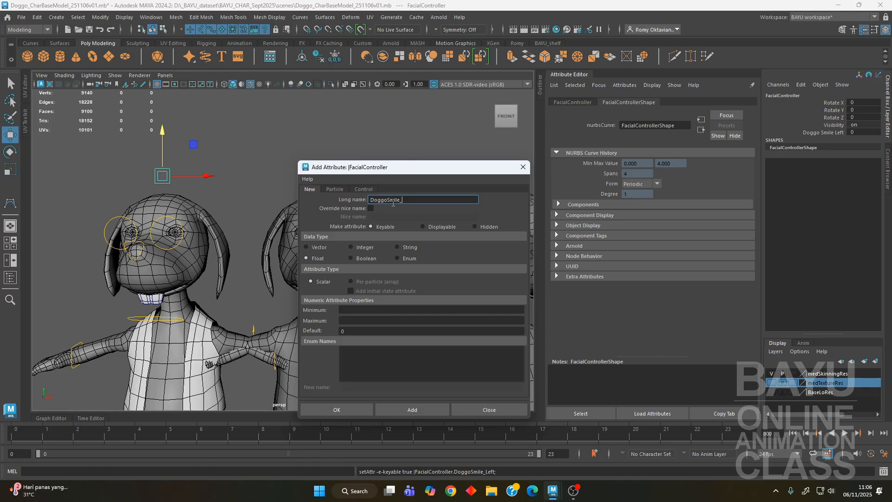
pyautogui.write('_Right')
pyautogui.press('Return')
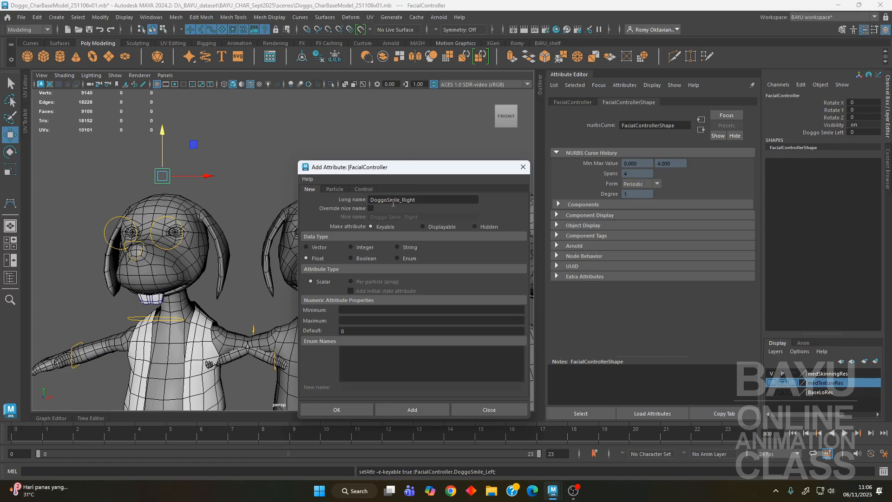
pyautogui.click(366, 309)
pyautogui.write('0')
pyautogui.press('Tab')
pyautogui.write('10')
pyautogui.press('Tab')
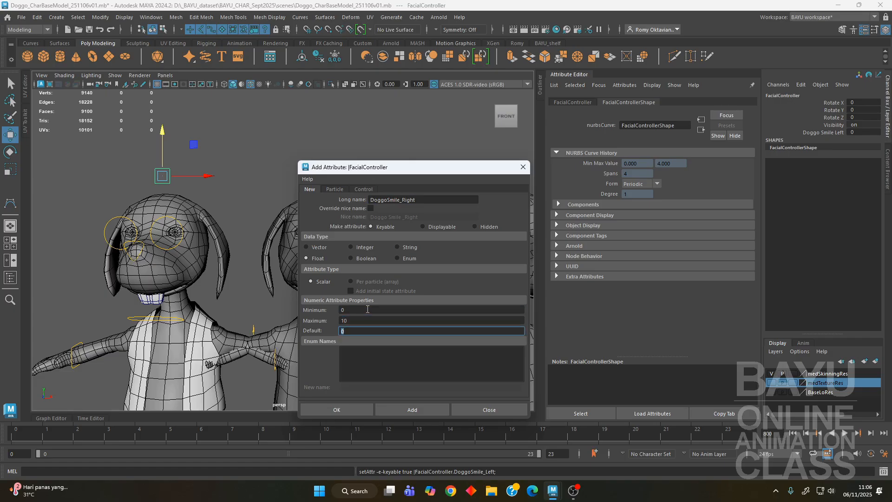
pyautogui.click(421, 411)
# Add a keyable float attribute DoggoSmile_Tooth to FacialController with minimum 0, maximum 10 and default 0, and finish adding attributes.
pyautogui.click(390, 199)
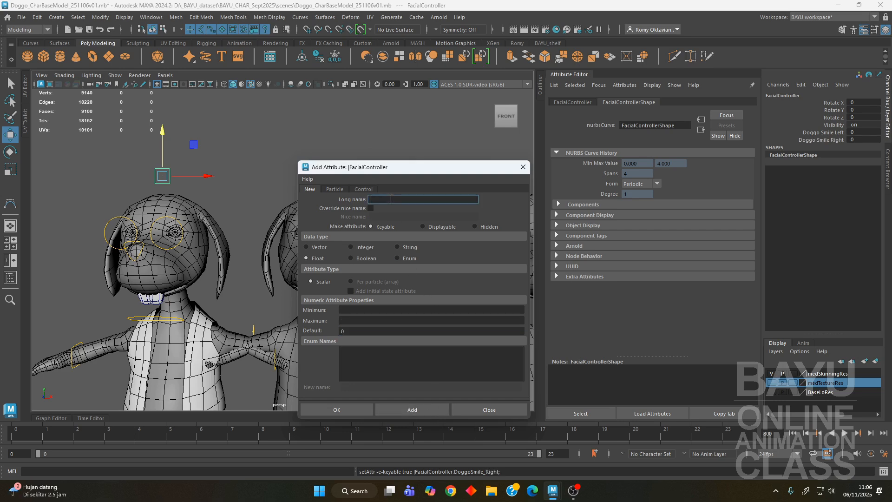
pyautogui.write('DoggoSmile_Tooth')
pyautogui.click(360, 311)
pyautogui.write('0')
pyautogui.press('Tab')
pyautogui.write('10')
pyautogui.press('Tab')
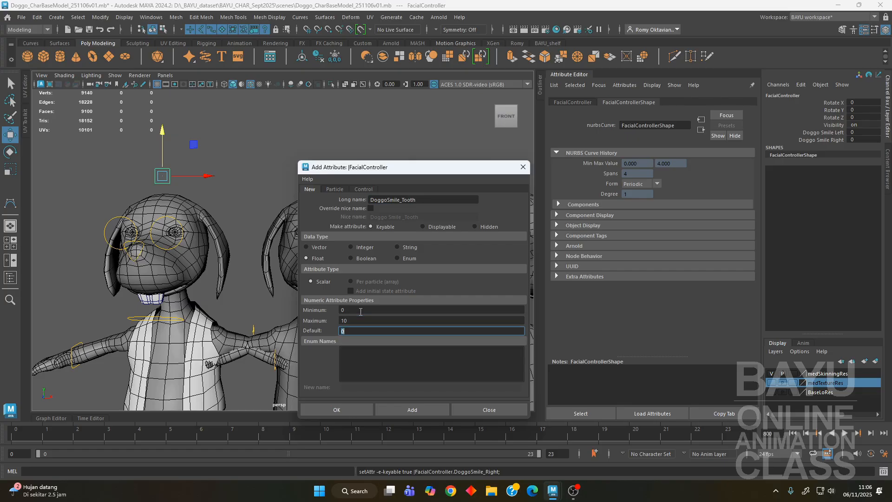
pyautogui.click(428, 410)
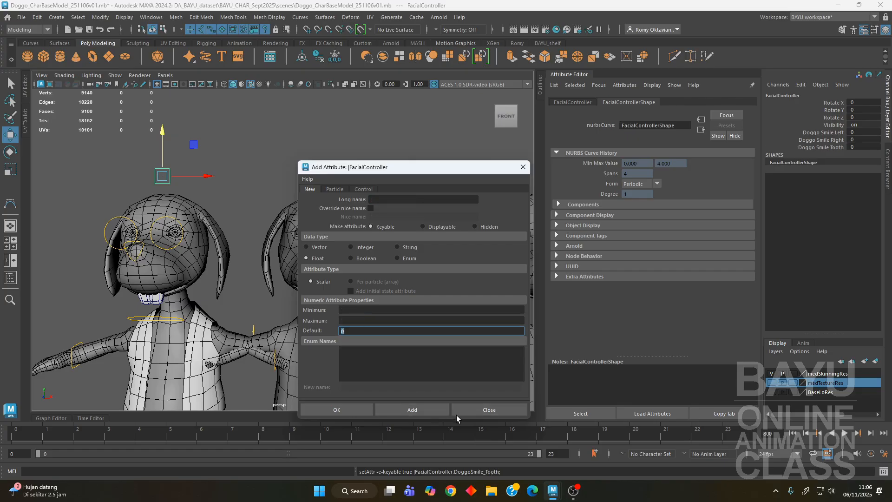
pyautogui.click(461, 409)
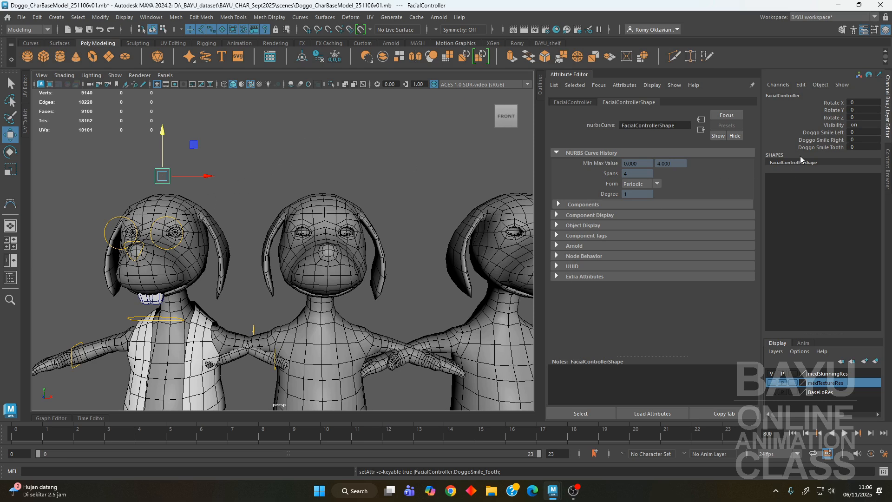
# Open Set Driven Key from the Animation menu set with the teeth mesh pCube3 as the driven object.
pyautogui.click(580, 74)
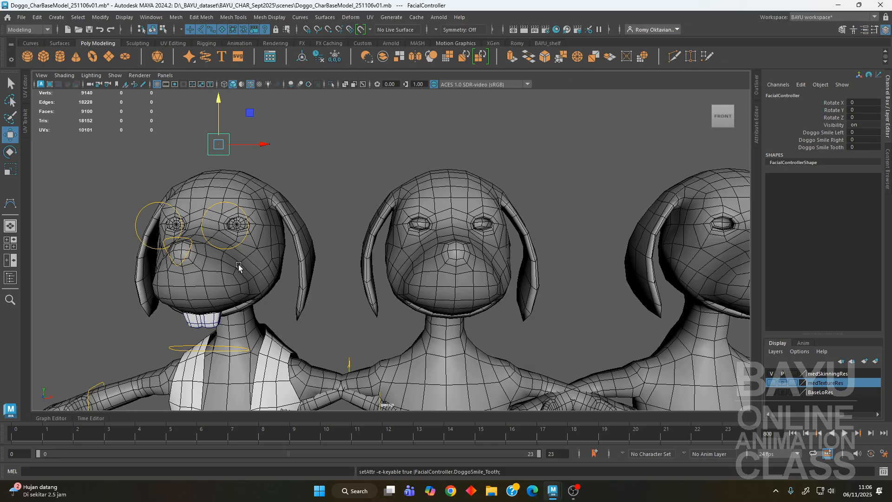
pyautogui.keyDown('alt'); pyautogui.moveTo(292, 291); pyautogui.dragTo(294, 272, button='middle'); pyautogui.keyUp('alt')
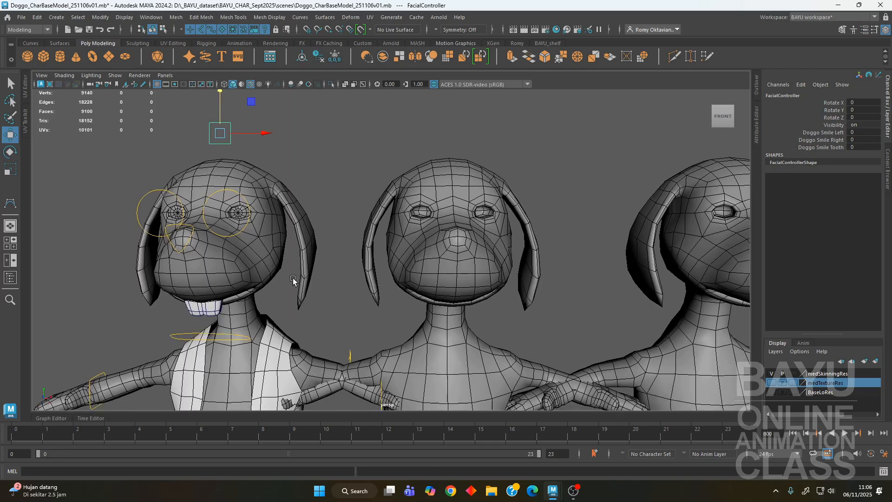
pyautogui.moveTo(283, 283)
pyautogui.keyDown('alt'); pyautogui.mouseDown()
pyautogui.moveTo(325, 281)
pyautogui.moveTo(327, 291)
pyautogui.moveTo(282, 301)
pyautogui.mouseUp(); pyautogui.keyUp('alt')
pyautogui.click(328, 278)
pyautogui.keyDown('alt'); pyautogui.moveTo(299, 297); pyautogui.dragTo(284, 281, button='middle'); pyautogui.keyUp('alt')
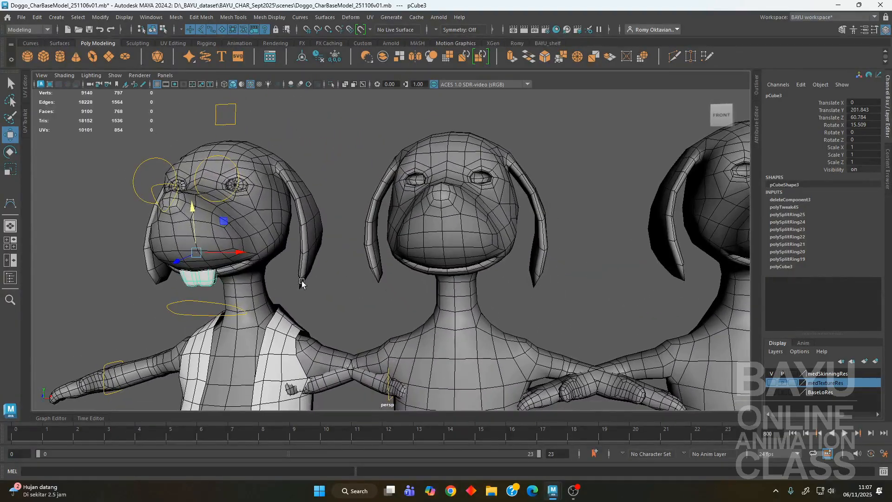
pyautogui.keyDown('alt'); pyautogui.moveTo(302, 282); pyautogui.dragTo(287, 279); pyautogui.keyUp('alt')
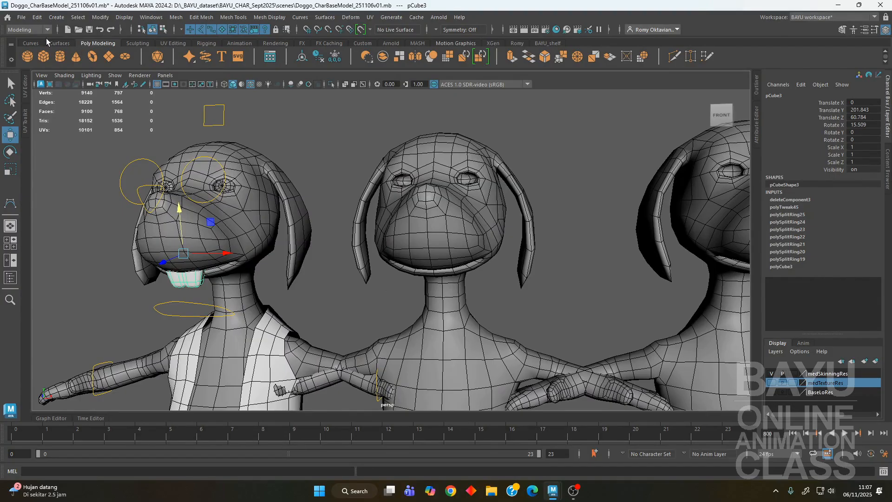
pyautogui.click(35, 30)
pyautogui.click(21, 58)
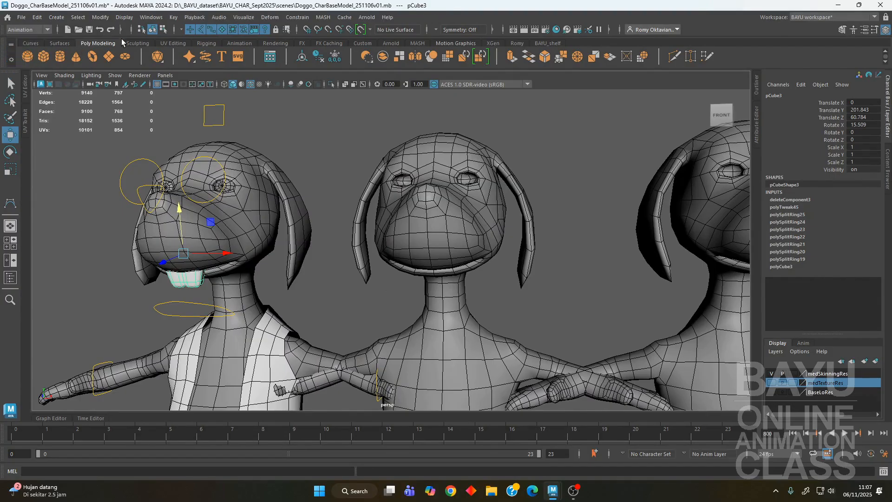
pyautogui.click(173, 17)
pyautogui.moveTo(246, 103)
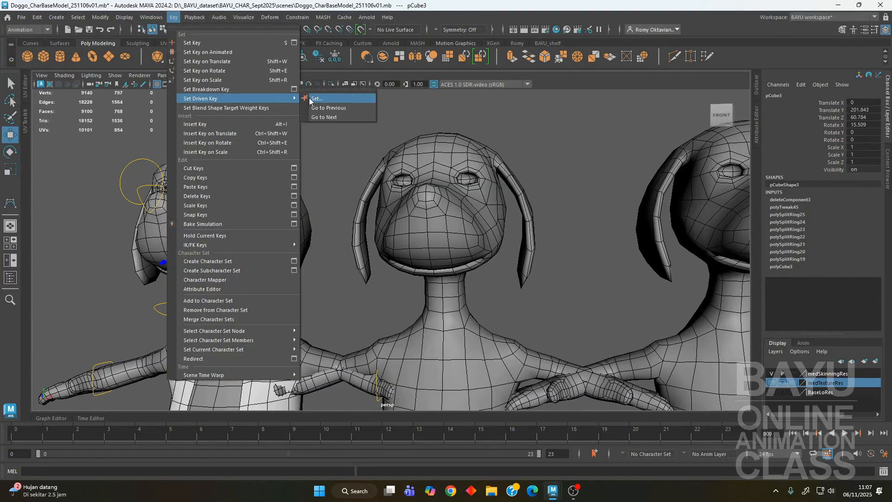
pyautogui.click(332, 98)
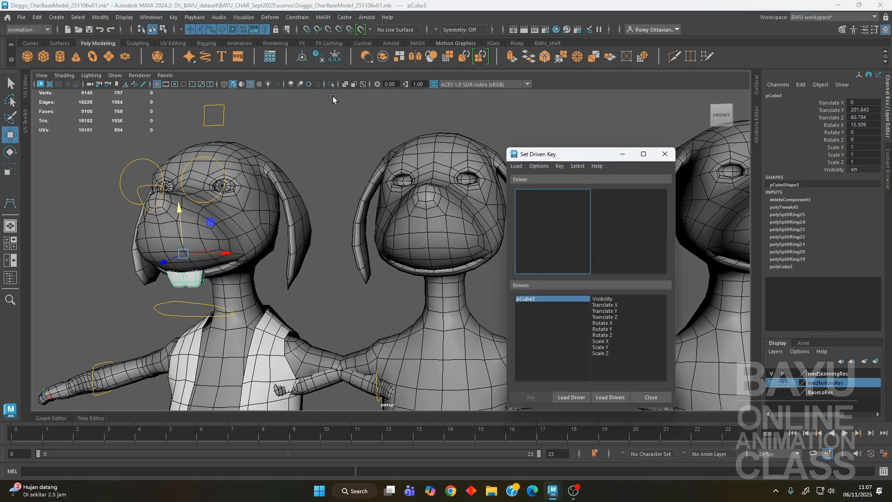
pyautogui.moveTo(566, 154); pyautogui.dragTo(510, 125)
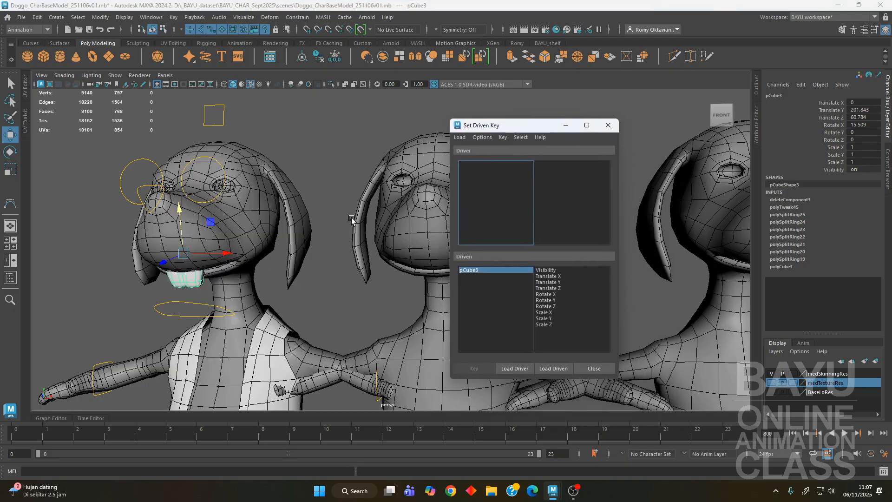
# Load FacialController as the driver with its Doggo Smile Tooth attribute, keeping the teeth mesh pCube3 as driven.
pyautogui.click(218, 118)
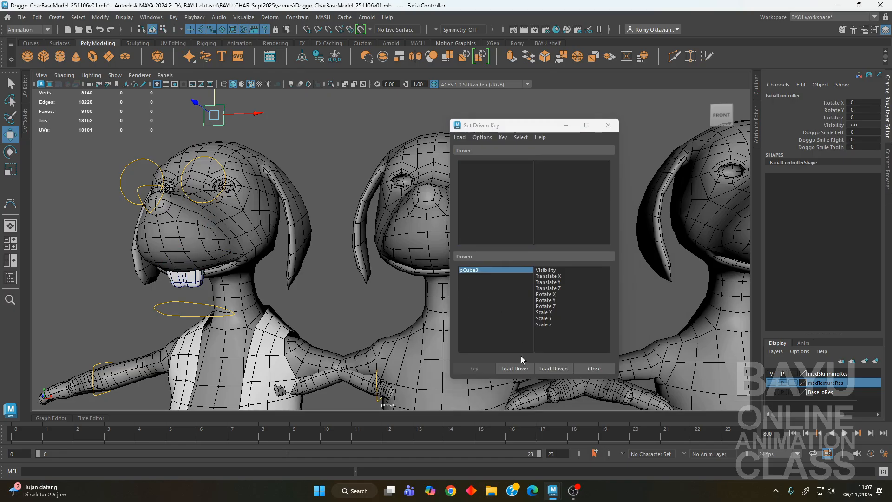
pyautogui.click(514, 367)
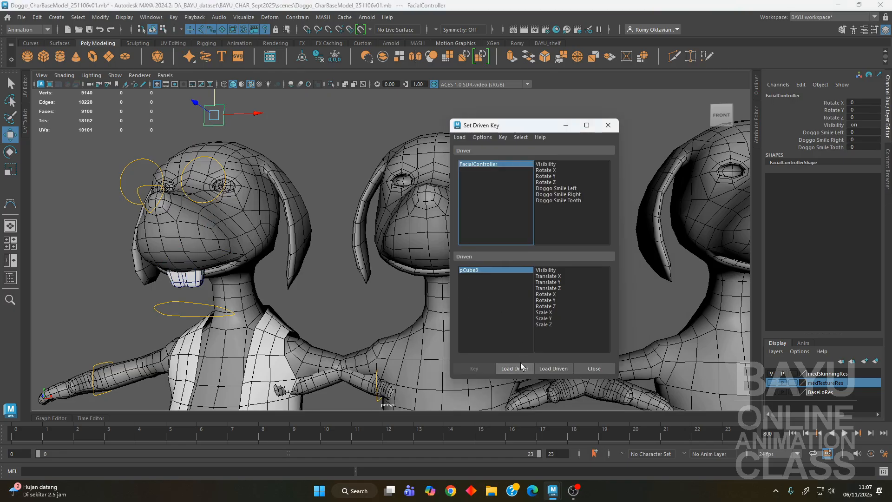
pyautogui.click(572, 201)
pyautogui.click(192, 279)
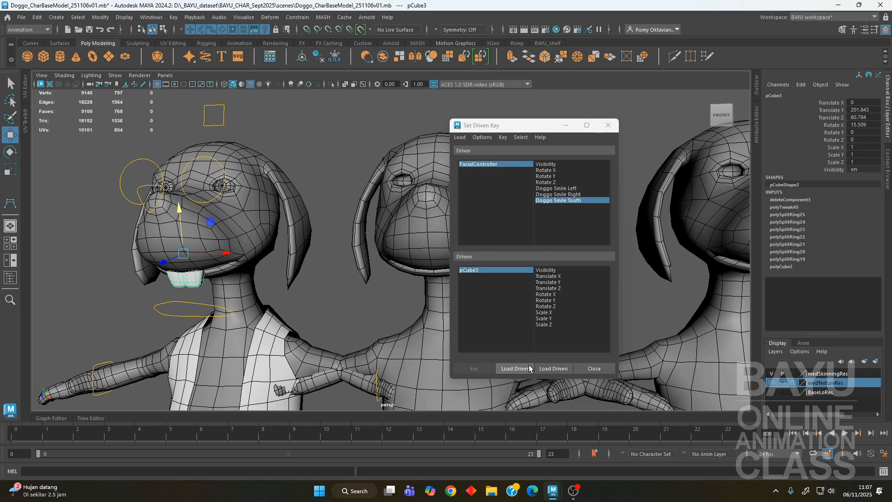
pyautogui.click(552, 369)
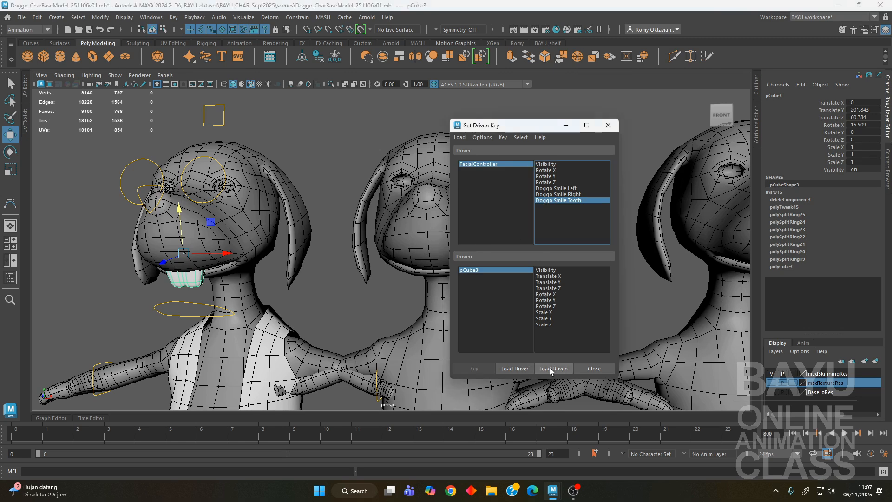
# Set a driven key on the teeth's Translate Y with Doggo Smile Tooth at 10.
pyautogui.keyDown('alt'); pyautogui.moveTo(265, 307); pyautogui.dragTo(338, 296); pyautogui.keyUp('alt')
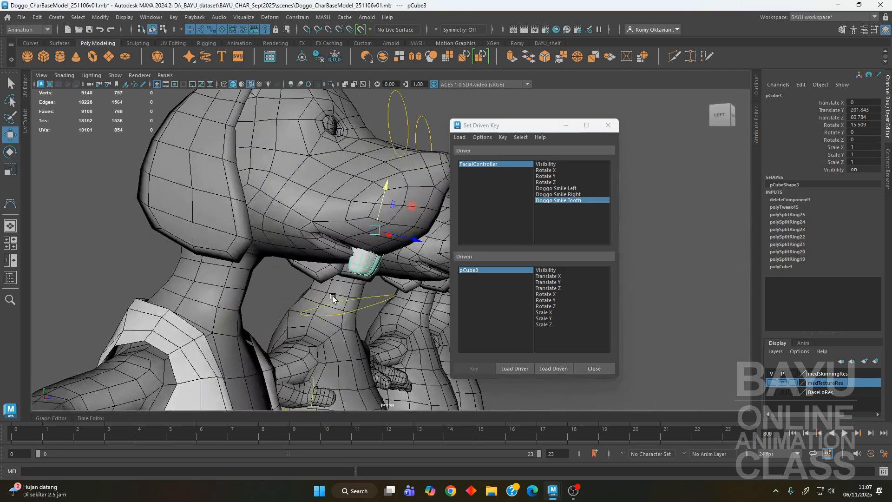
pyautogui.keyDown('alt'); pyautogui.moveTo(339, 297); pyautogui.dragTo(299, 293, button='middle'); pyautogui.keyUp('alt')
pyautogui.keyDown('alt'); pyautogui.moveTo(298, 293); pyautogui.dragTo(323, 300); pyautogui.keyUp('alt')
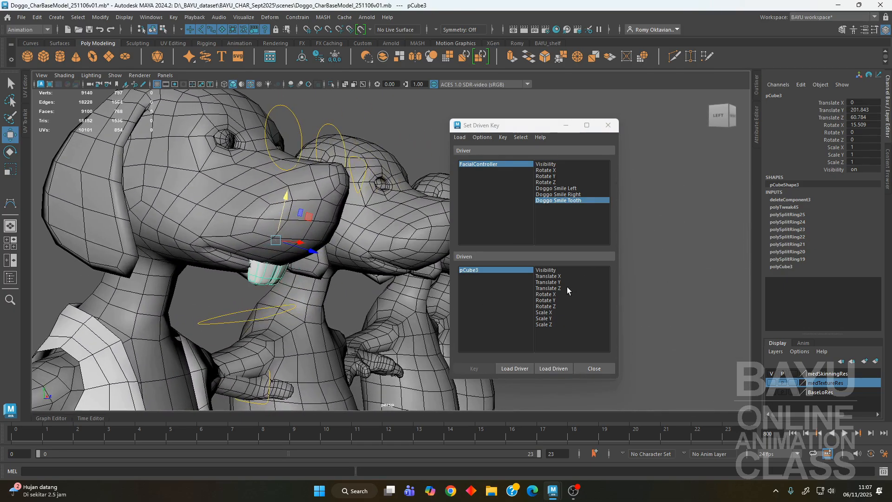
pyautogui.click(554, 282)
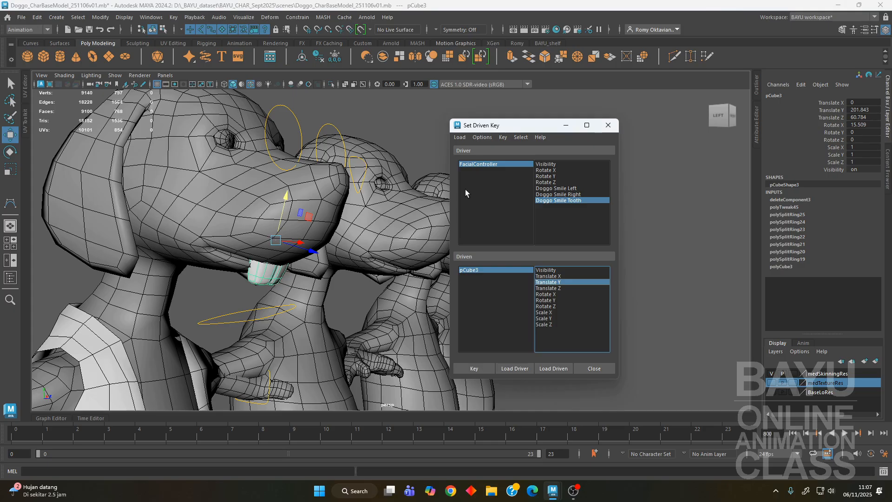
pyautogui.click(512, 166)
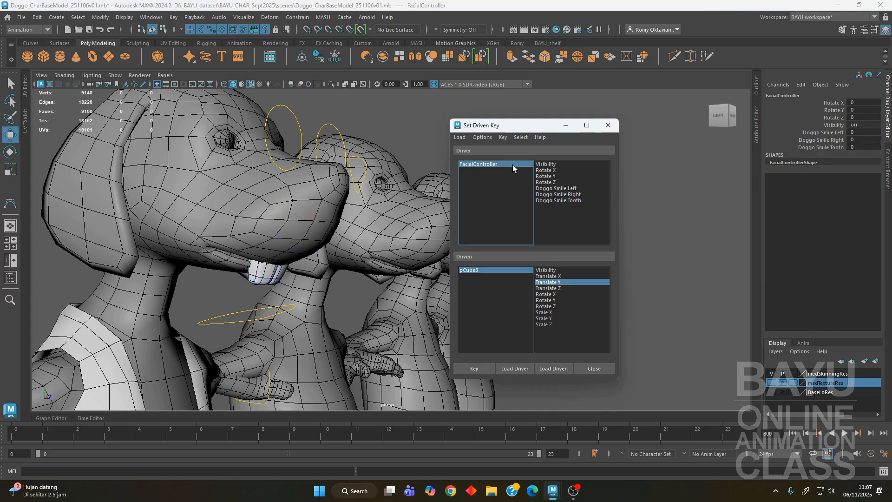
pyautogui.click(557, 200)
pyautogui.doubleClick(866, 147)
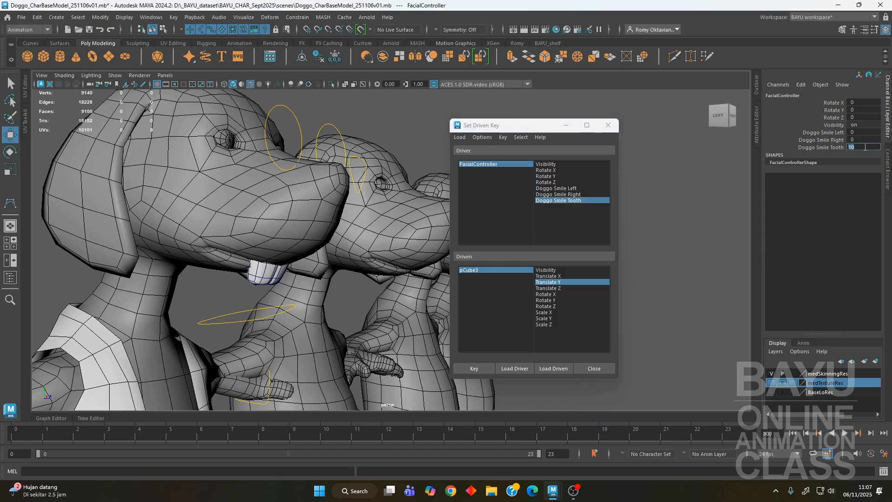
pyautogui.click(474, 368)
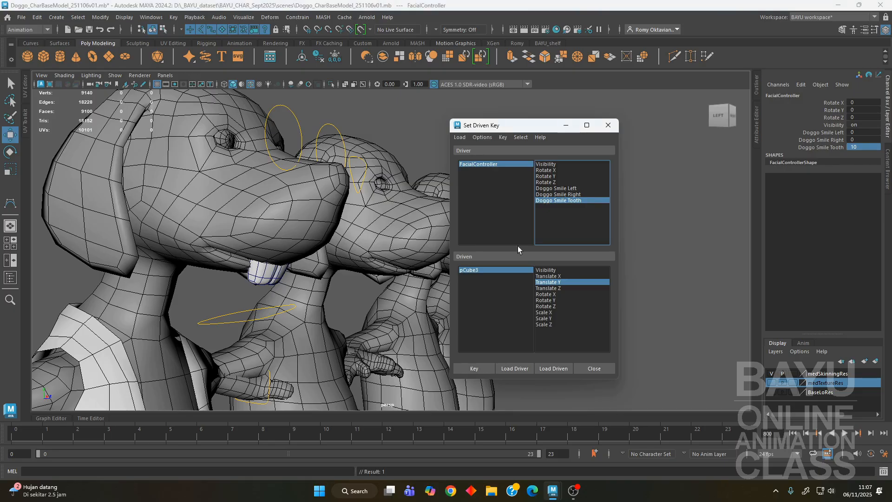
# With Doggo Smile Tooth at 0, raise the teeth into the head to Translate Y about 208.2 and set the driven key.
pyautogui.doubleClick(869, 147)
pyautogui.write('0')
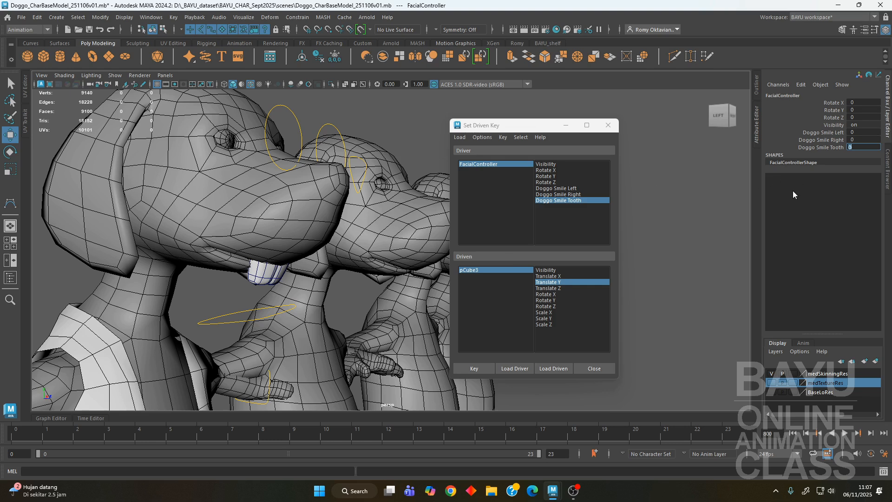
pyautogui.click(503, 269)
pyautogui.click(870, 110)
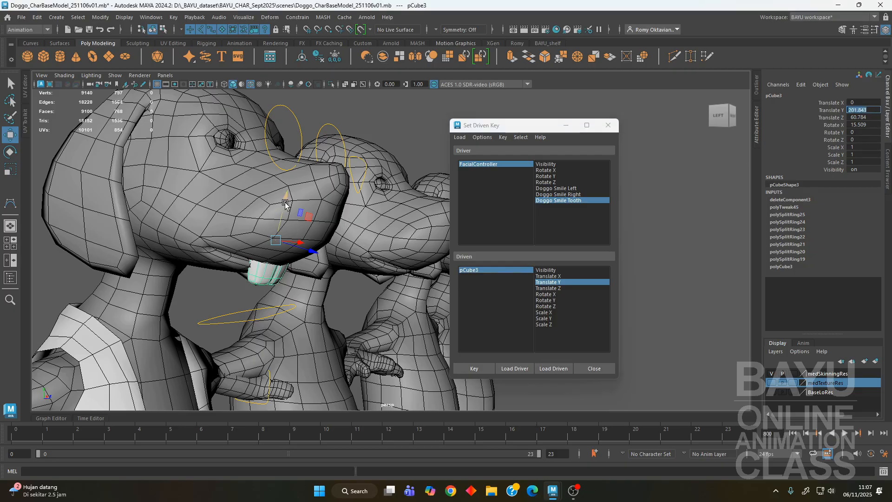
pyautogui.moveTo(285, 198); pyautogui.dragTo(289, 196)
pyautogui.hotkey('ctrl', 'z')
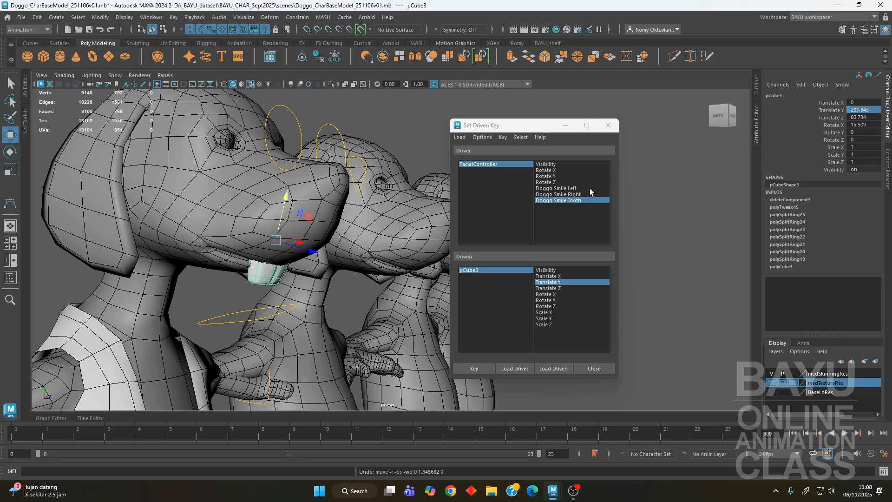
pyautogui.click(827, 112)
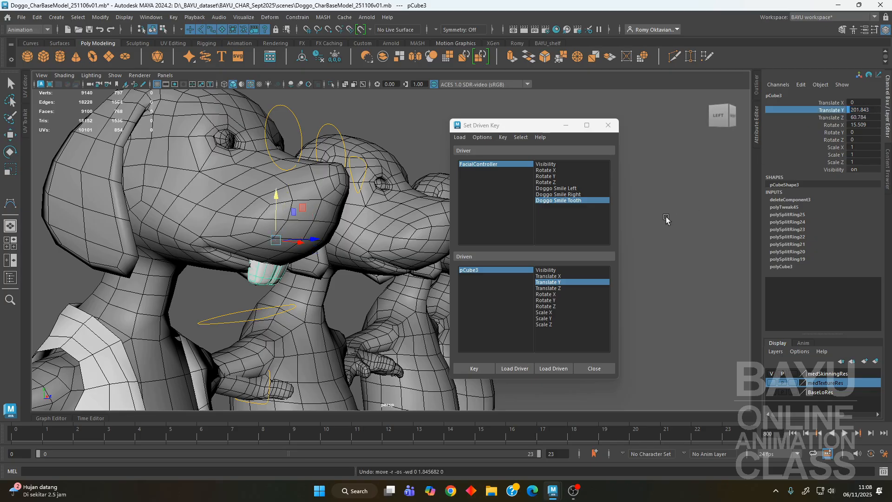
pyautogui.moveTo(660, 219); pyautogui.dragTo(713, 199, button='middle')
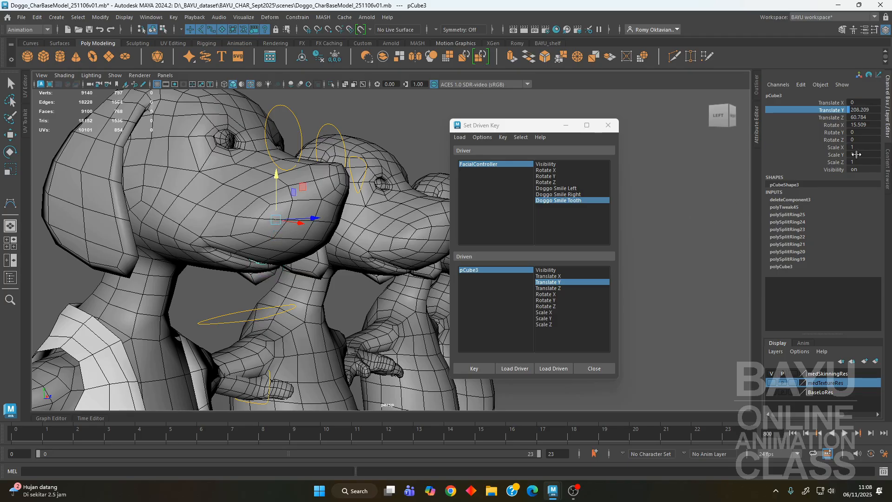
pyautogui.click(462, 368)
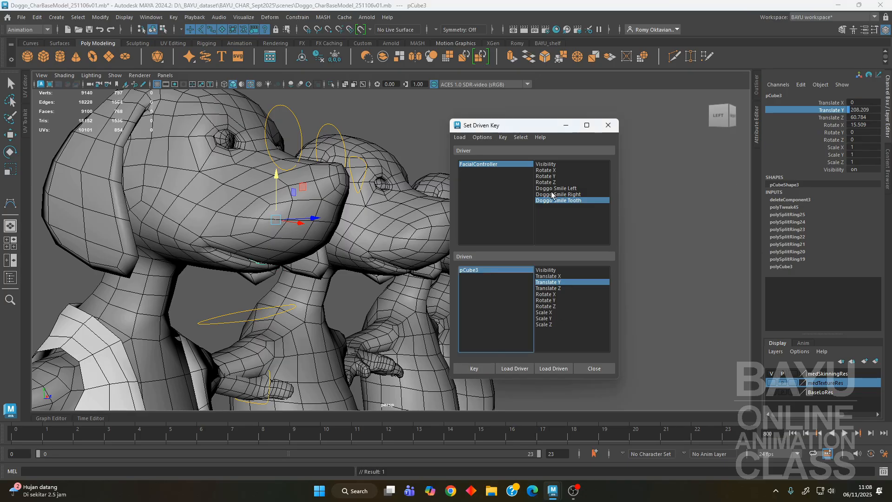
# Test the teeth movement by scrubbing Doggo Smile Tooth on FacialController and view the head from the front.
pyautogui.click(522, 166)
pyautogui.moveTo(332, 263)
pyautogui.keyDown('alt'); pyautogui.mouseDown()
pyautogui.moveTo(304, 269)
pyautogui.moveTo(339, 274)
pyautogui.mouseUp(); pyautogui.keyUp('alt')
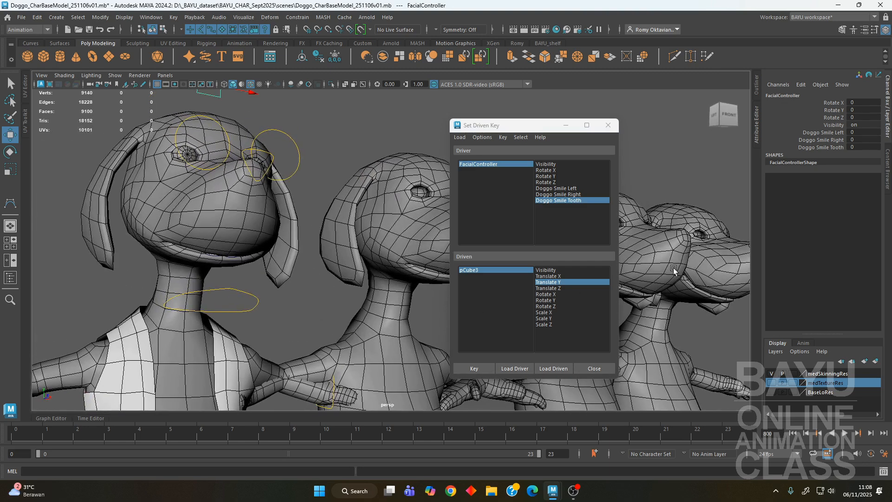
pyautogui.click(823, 147)
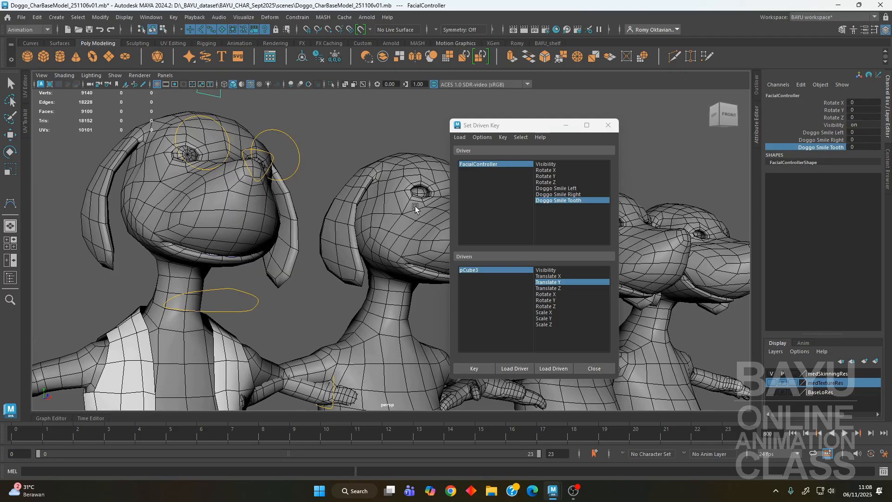
pyautogui.moveTo(366, 201); pyautogui.dragTo(272, 193, button='middle')
pyautogui.keyDown('alt'); pyautogui.moveTo(325, 226); pyautogui.dragTo(319, 229, button='middle'); pyautogui.keyUp('alt')
pyautogui.keyDown('alt'); pyautogui.moveTo(318, 229); pyautogui.dragTo(442, 213); pyautogui.keyUp('alt')
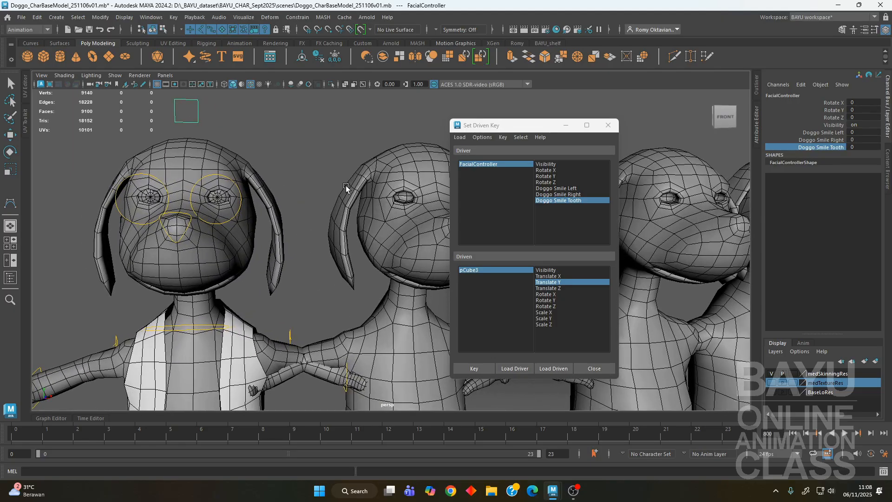
# Select the DoggoSwitchOnOff mesh beside the rigged dog and expand its DoggoSmile blend shape channels.
pyautogui.moveTo(553, 126); pyautogui.dragTo(437, 135)
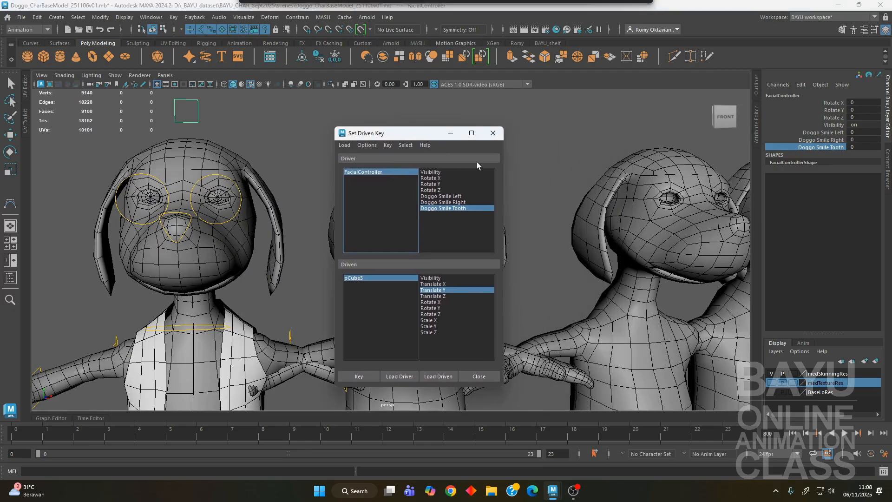
pyautogui.click(757, 135)
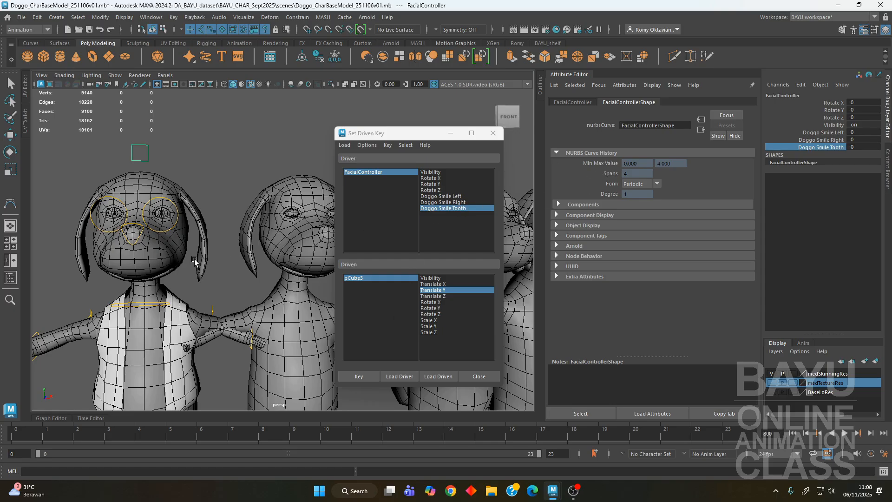
pyautogui.click(282, 246)
pyautogui.press('w')
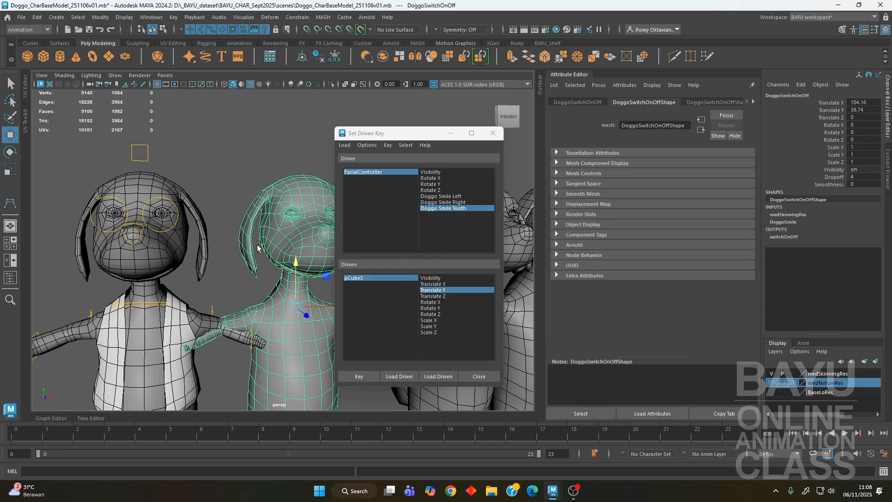
pyautogui.click(794, 222)
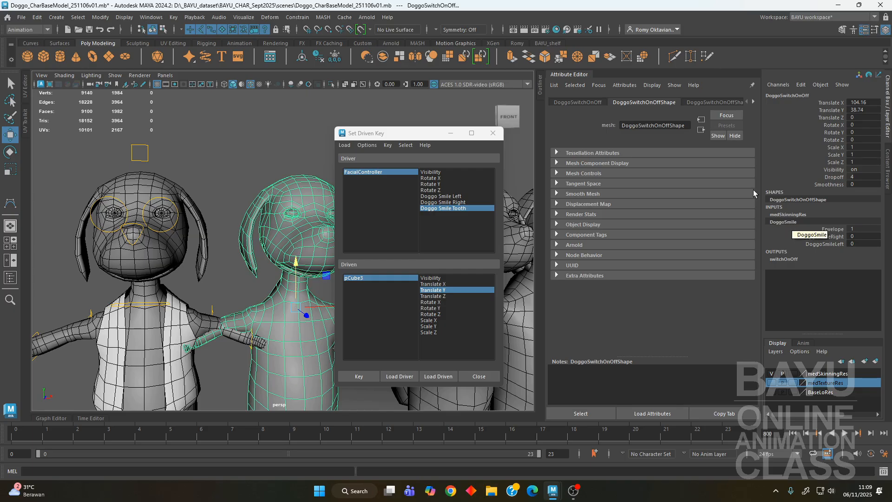
# Select the mesh's DoggoSmile blend shape node and load it as the driven object in Set Driven Key.
pyautogui.click(753, 101)
pyautogui.click(753, 101)
pyautogui.click(753, 101)
pyautogui.click(753, 102)
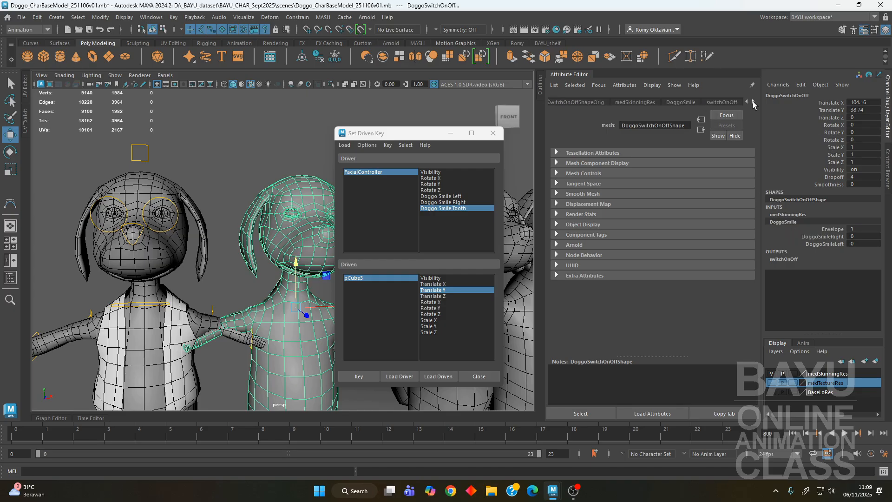
pyautogui.click(689, 103)
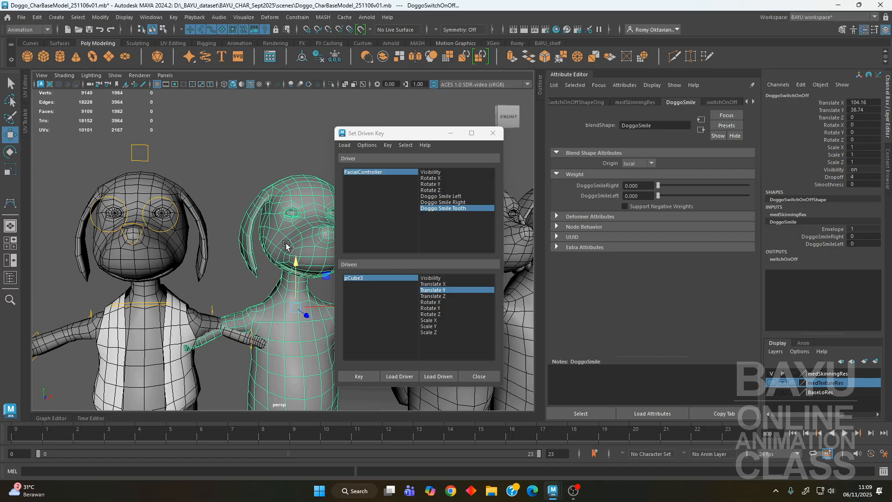
pyautogui.click(577, 411)
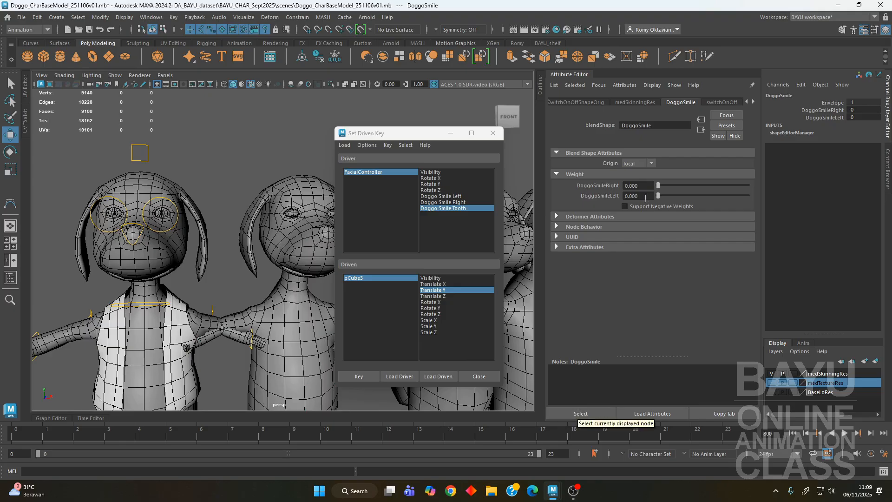
pyautogui.click(436, 377)
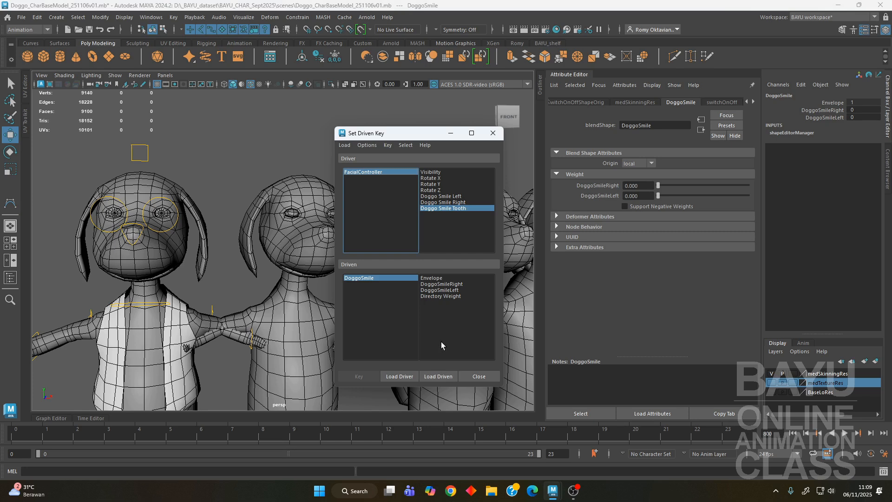
# Pair FacialController's Doggo Smile Left with the DoggoSmileLeft weight and set a driven key with both at 0.
pyautogui.click(439, 197)
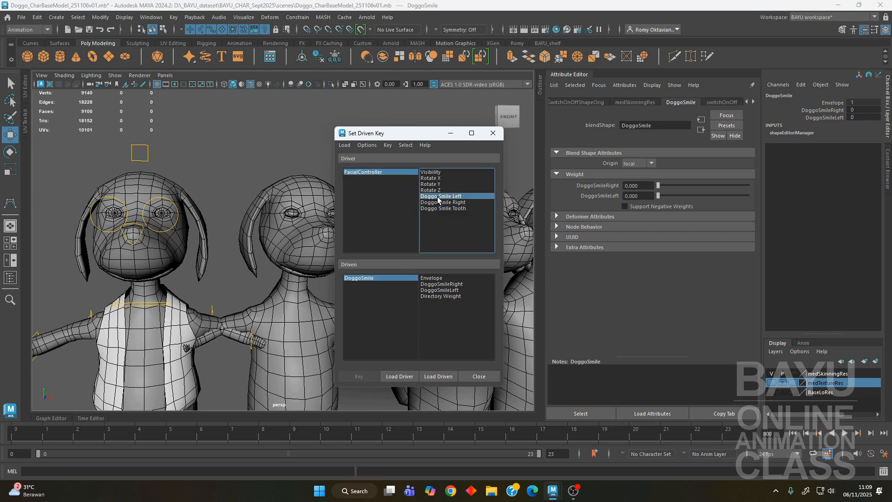
pyautogui.click(453, 291)
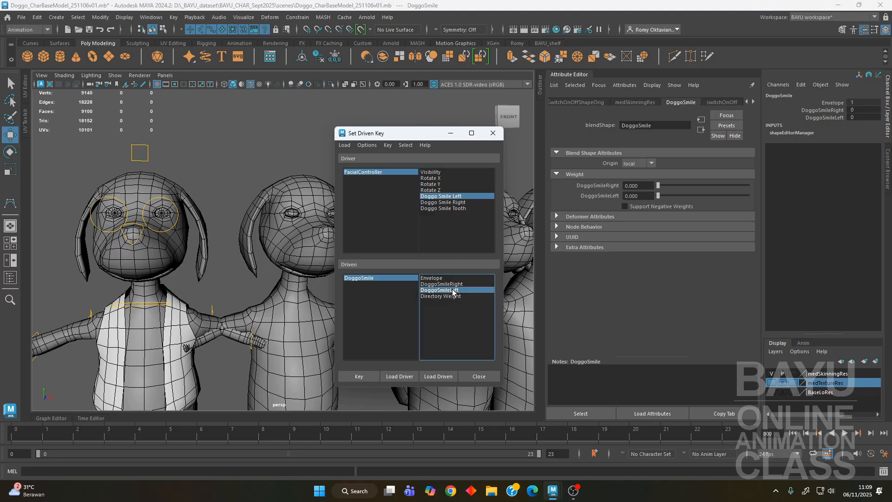
pyautogui.click(403, 174)
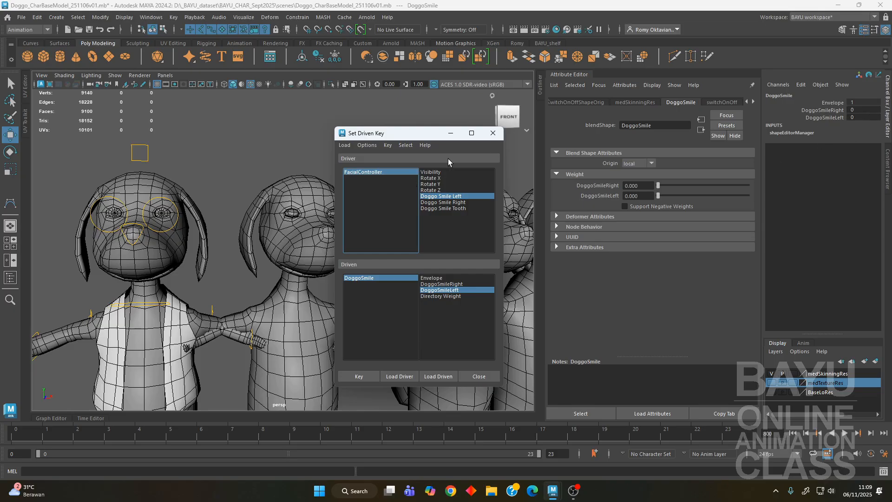
pyautogui.click(401, 170)
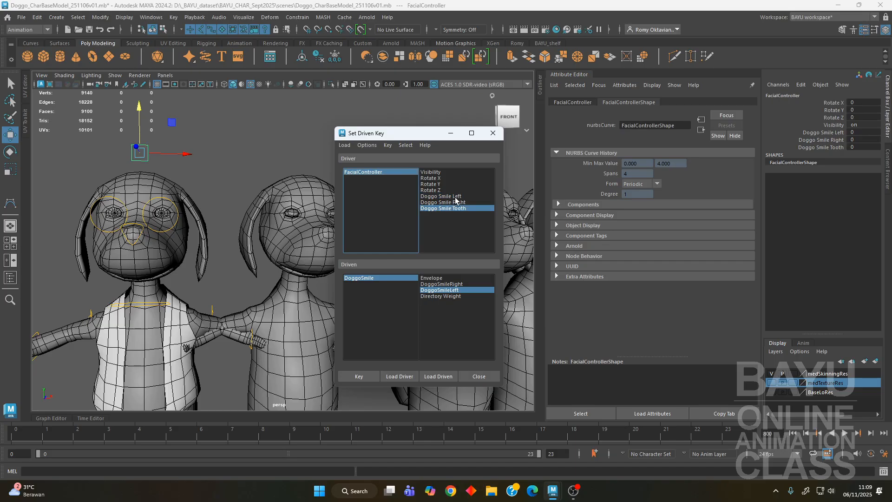
pyautogui.click(454, 196)
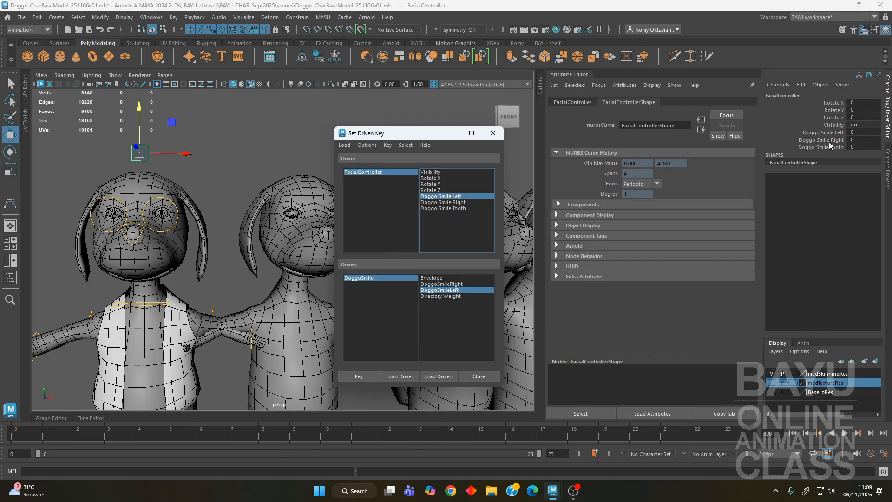
pyautogui.click(368, 279)
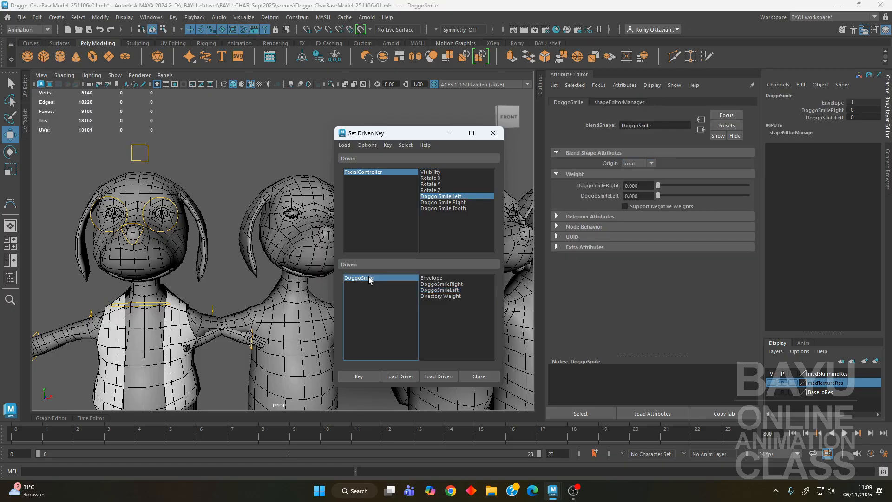
pyautogui.keyDown('alt'); pyautogui.moveTo(251, 299); pyautogui.dragTo(197, 309); pyautogui.keyUp('alt')
pyautogui.keyDown('alt'); pyautogui.moveTo(196, 310); pyautogui.dragTo(209, 305, button='middle'); pyautogui.keyUp('alt')
pyautogui.keyDown('alt'); pyautogui.moveTo(191, 309); pyautogui.dragTo(282, 322, button='right'); pyautogui.keyUp('alt')
pyautogui.keyDown('alt'); pyautogui.moveTo(231, 308); pyautogui.dragTo(263, 316, button='middle'); pyautogui.keyUp('alt')
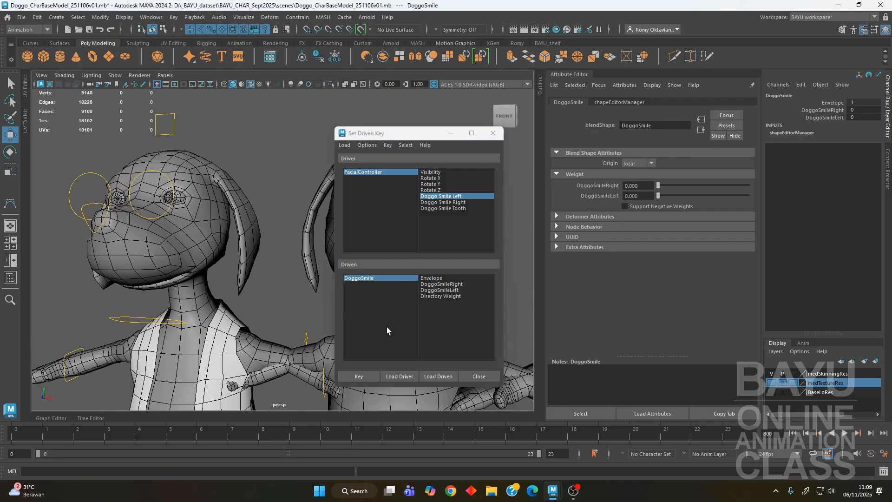
pyautogui.click(442, 290)
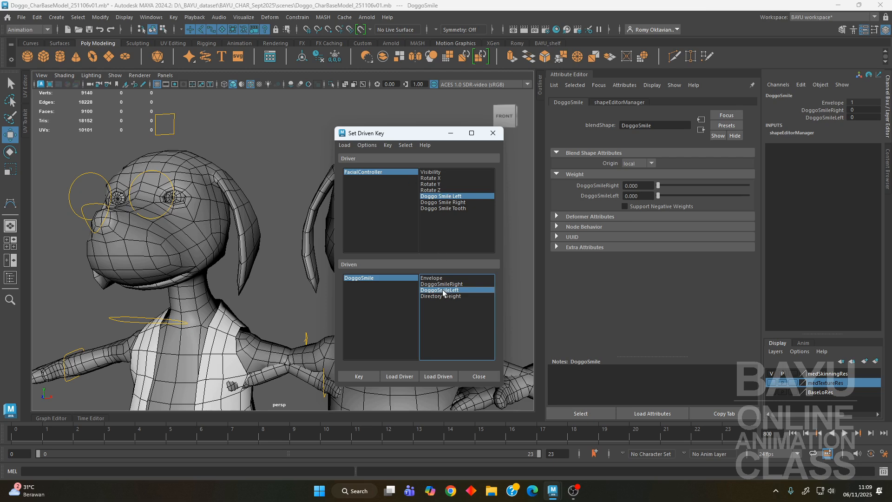
pyautogui.click(357, 377)
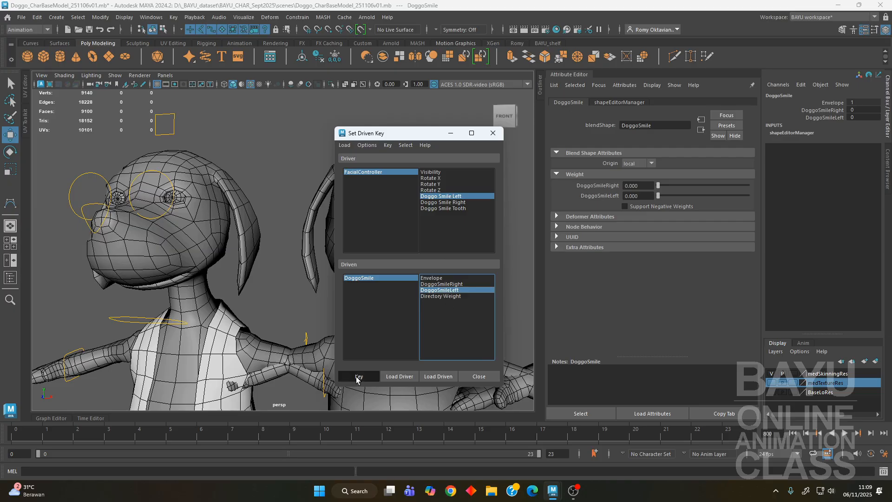
# Set Doggo Smile Left to 10 and the DoggoSmileLeft weight to 1, and set the driven key.
pyautogui.click(402, 172)
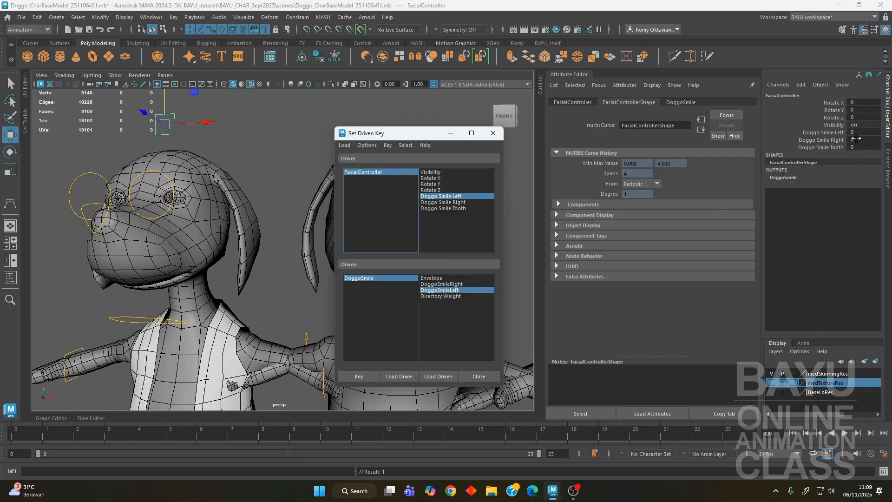
pyautogui.click(869, 133)
pyautogui.write('10')
pyautogui.press('Return')
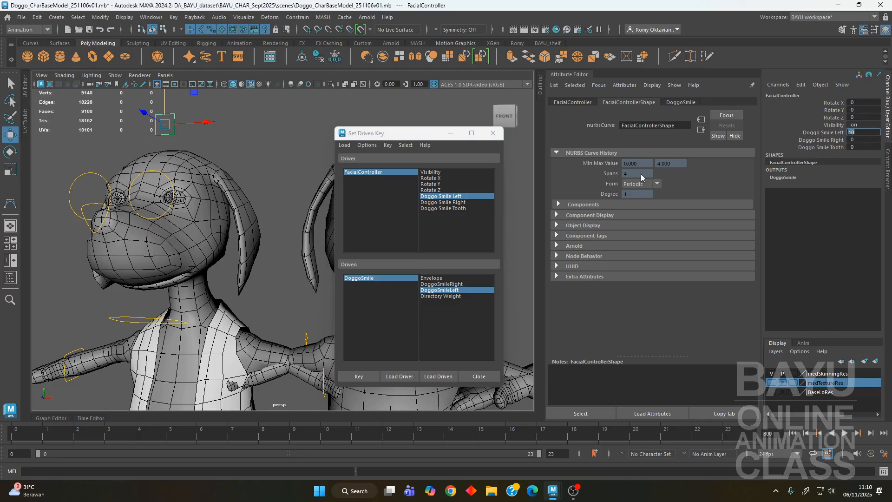
pyautogui.click(392, 279)
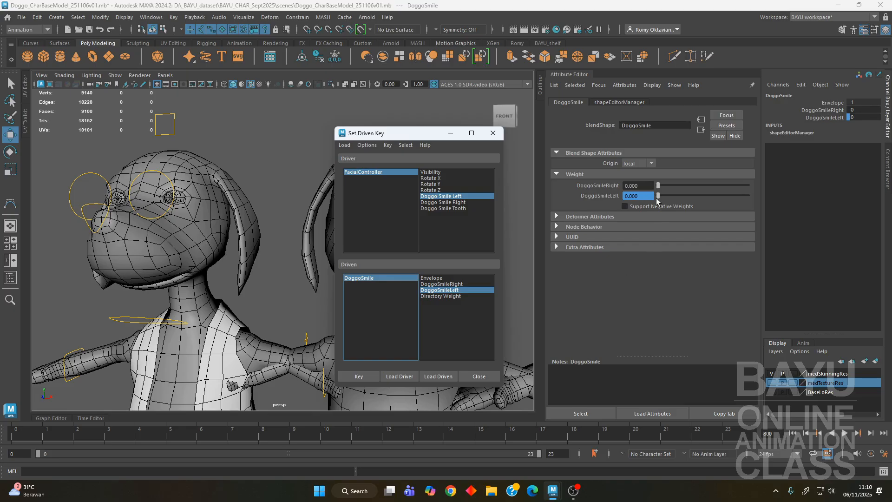
pyautogui.moveTo(658, 197); pyautogui.dragTo(754, 189)
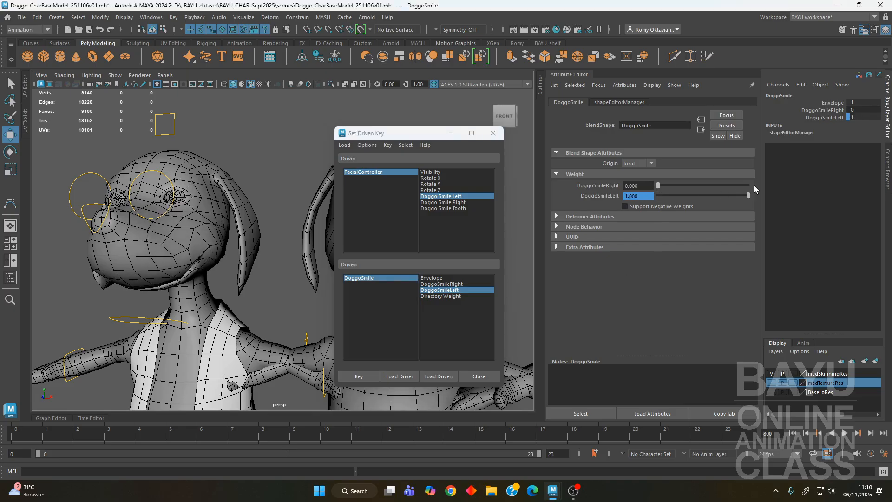
pyautogui.click(367, 378)
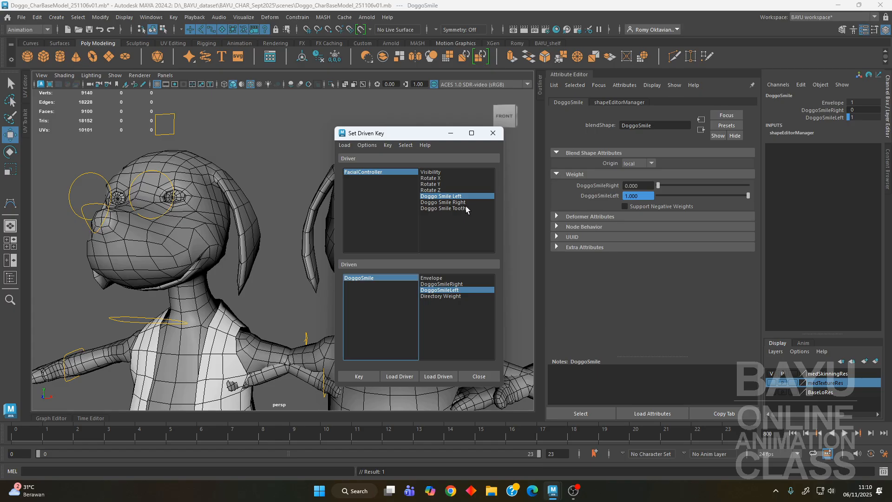
# Try to set a driven key on the DoggoSmile node's Directory Weight with Doggo Smile Right as driver.
pyautogui.click(459, 203)
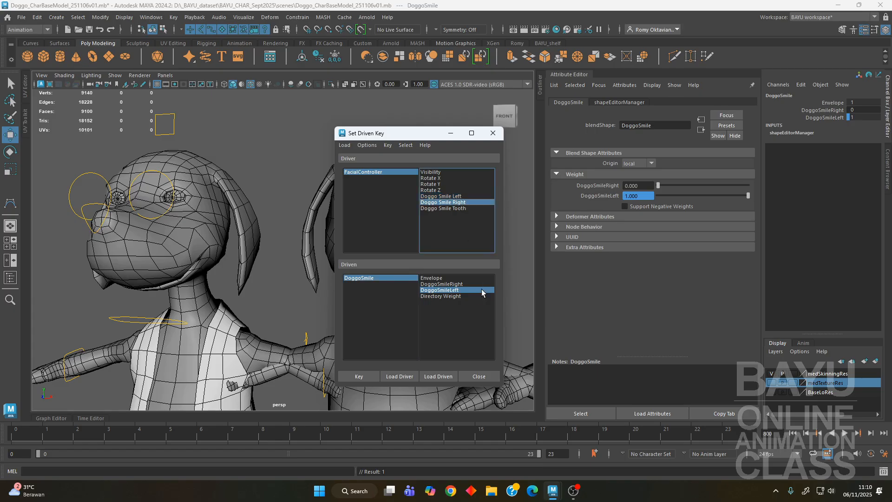
pyautogui.click(447, 297)
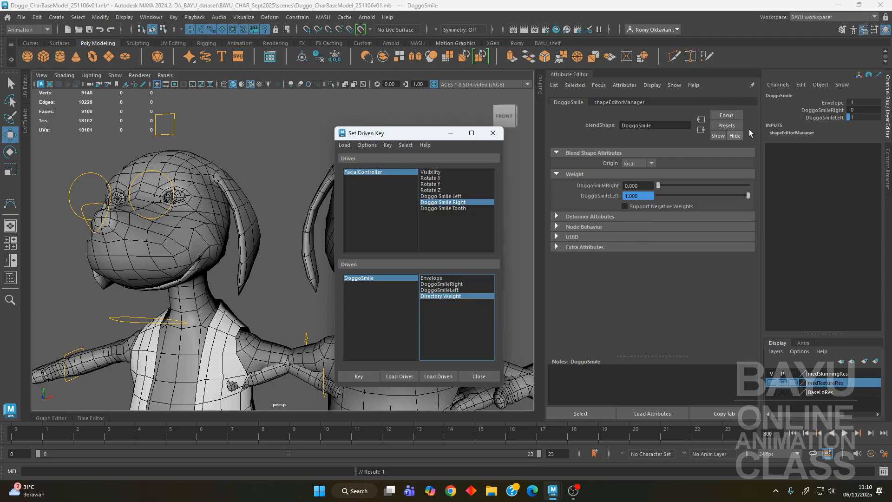
pyautogui.click(369, 375)
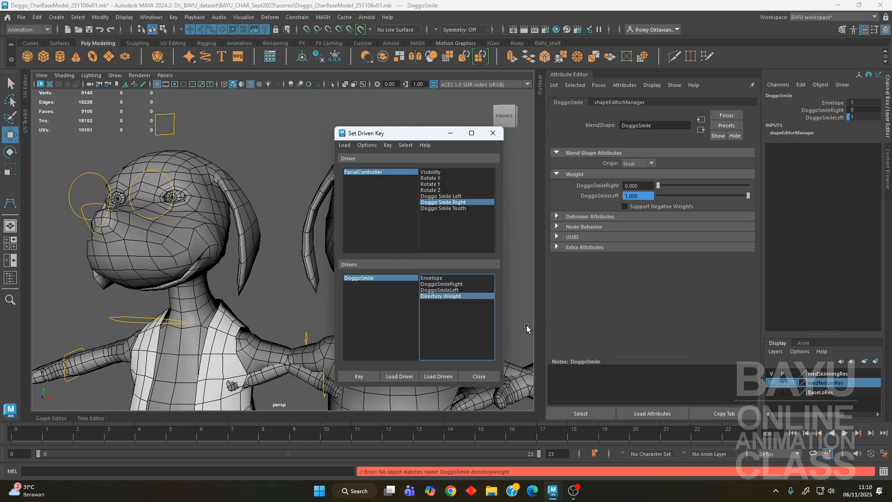
pyautogui.click(469, 235)
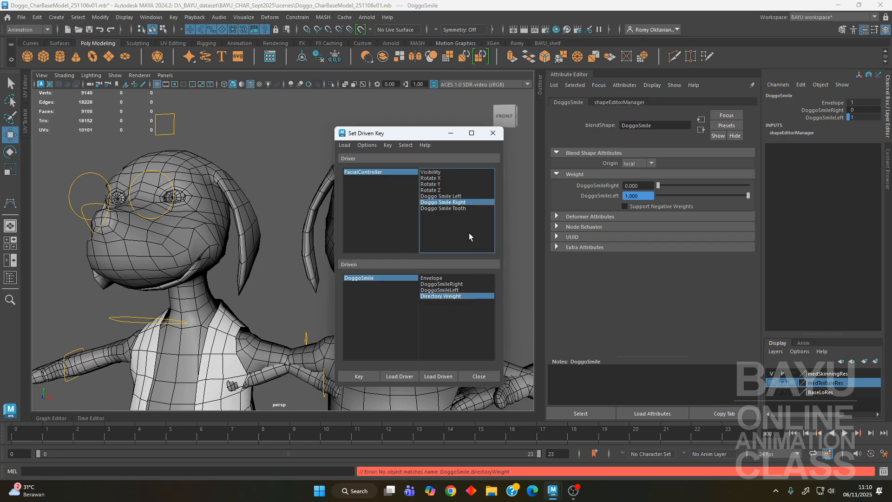
# Pair FacialController's Doggo Smile Right with the DoggoSmileRight weight and set a driven key with both at 0.
pyautogui.click(397, 172)
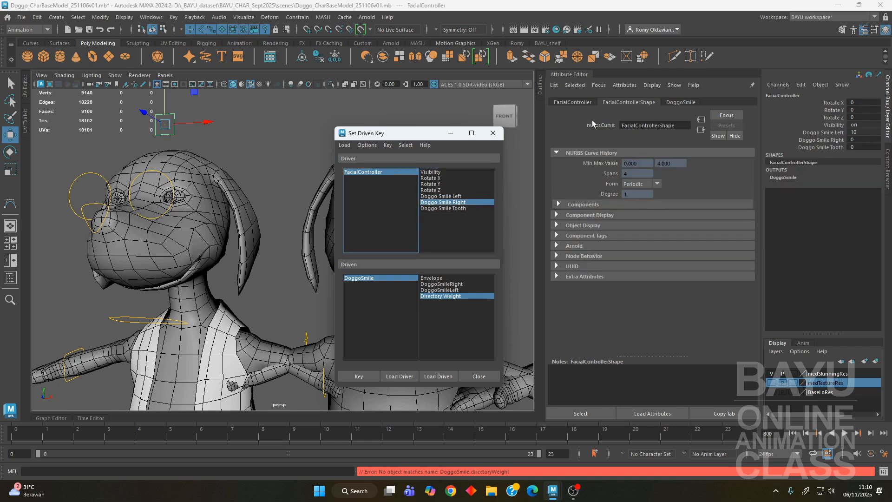
pyautogui.click(681, 102)
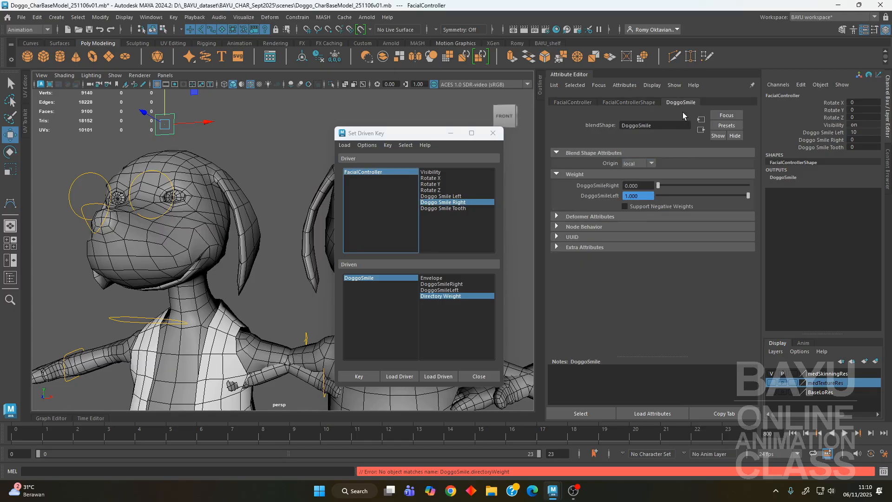
pyautogui.click(443, 203)
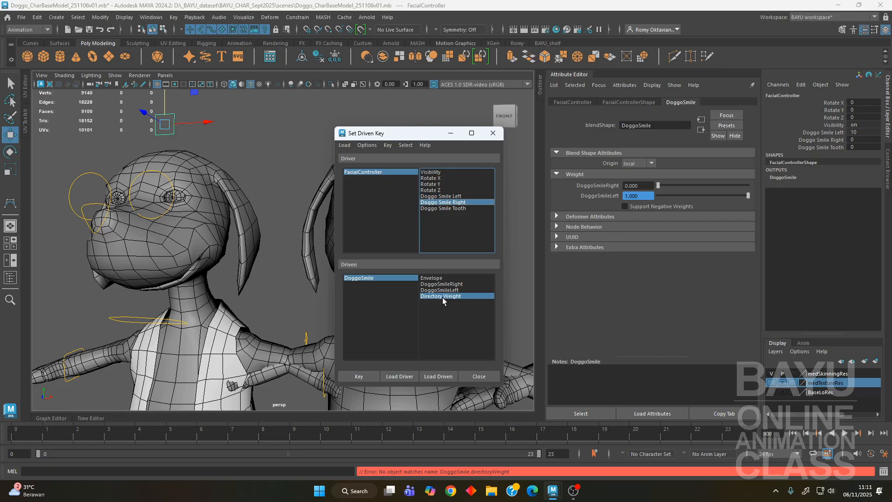
pyautogui.click(458, 284)
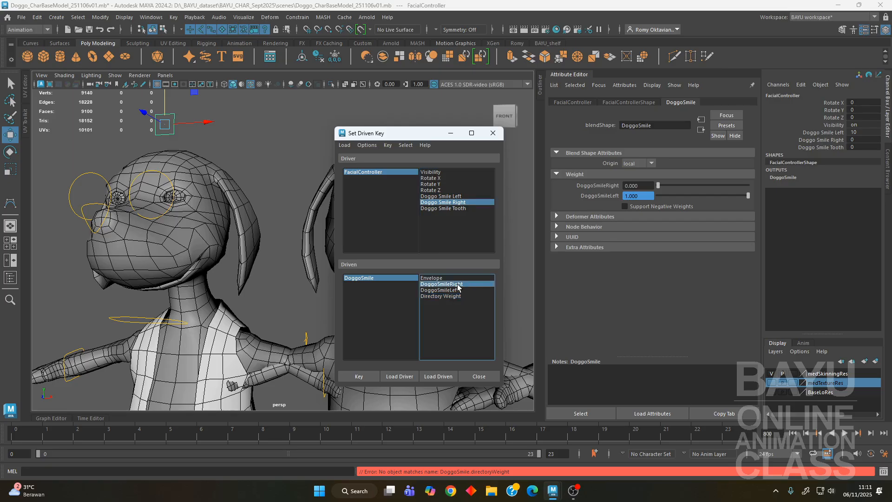
pyautogui.click(364, 375)
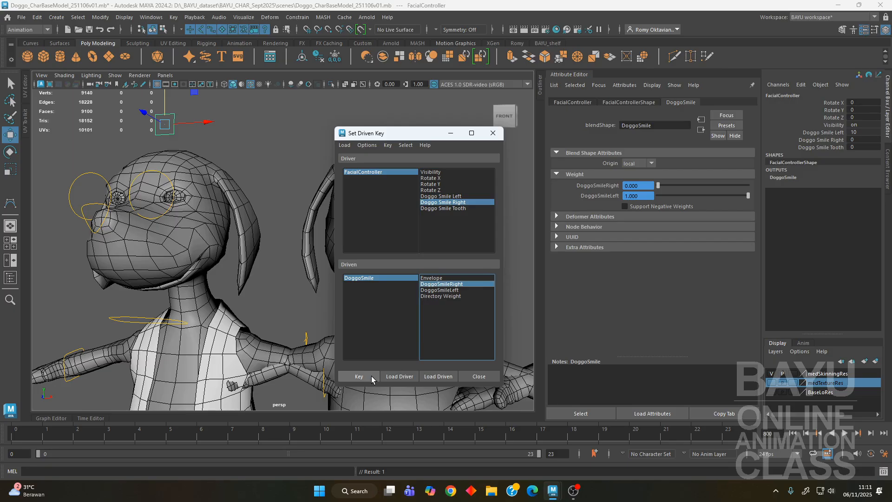
# Set Doggo Smile Right to 10 and the DoggoSmileRight weight to 1, and set the driven key.
pyautogui.click(391, 171)
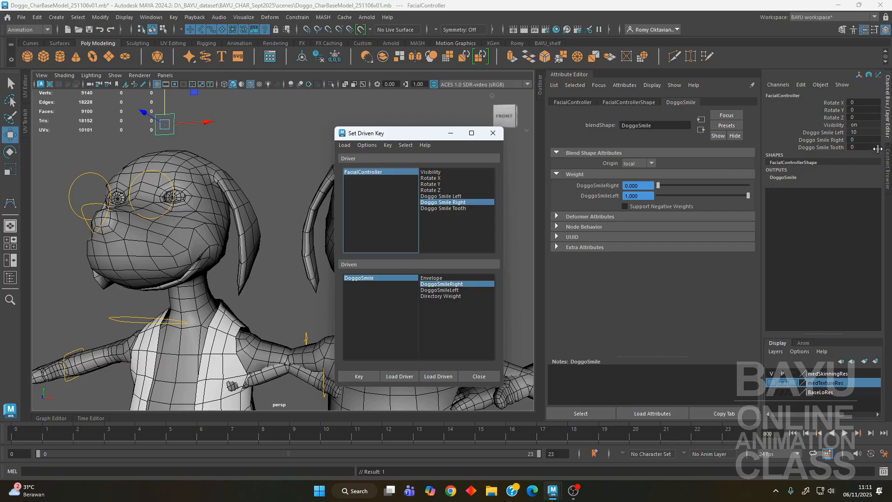
pyautogui.click(865, 139)
pyautogui.write('10')
pyautogui.press('Return')
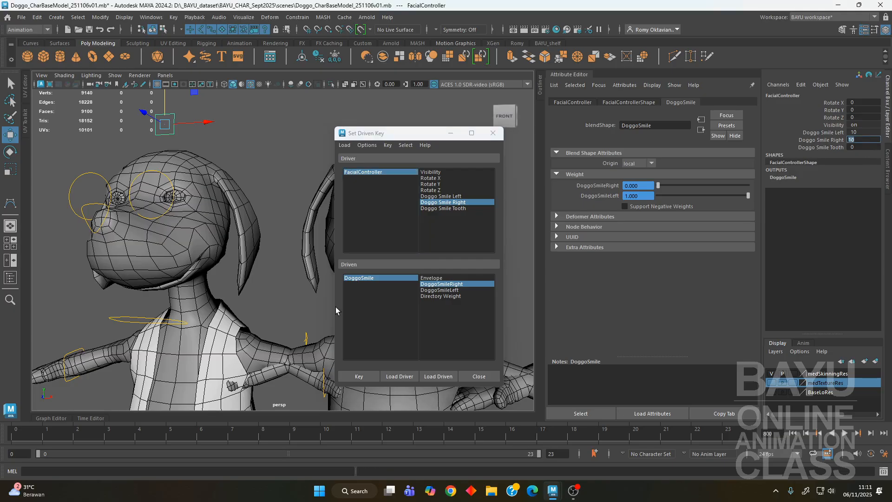
pyautogui.click(377, 280)
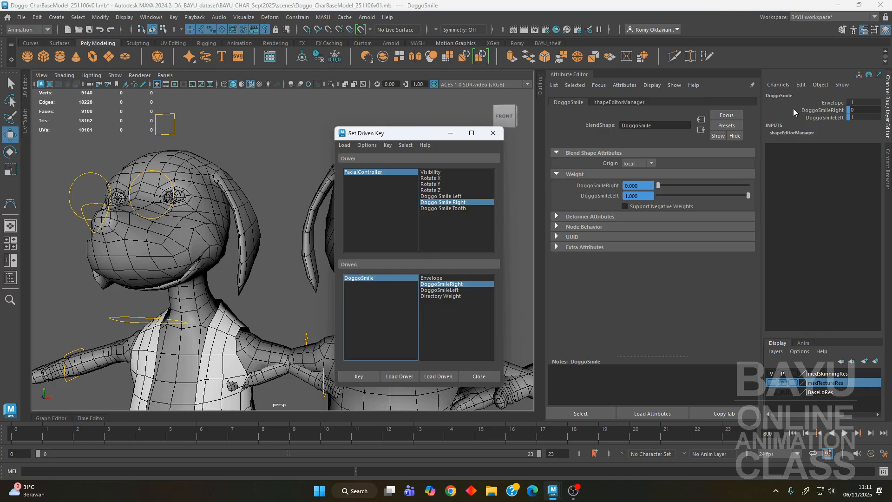
pyautogui.moveTo(658, 186); pyautogui.dragTo(787, 188)
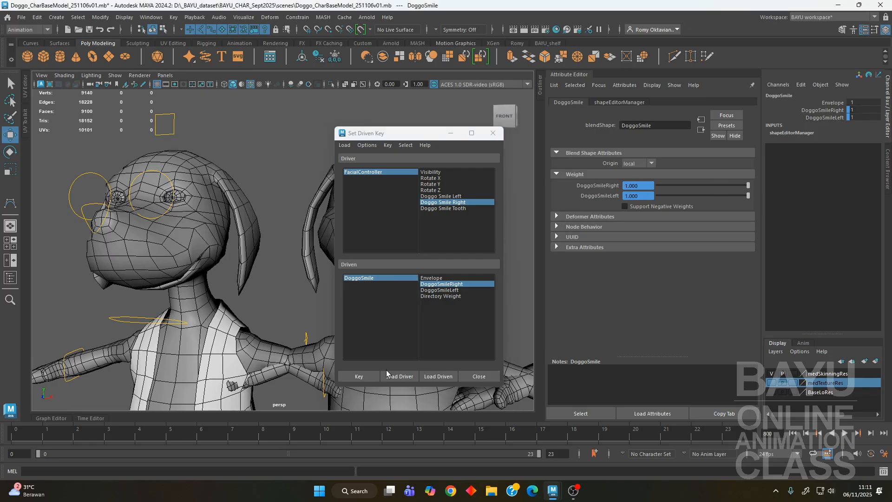
pyautogui.click(358, 376)
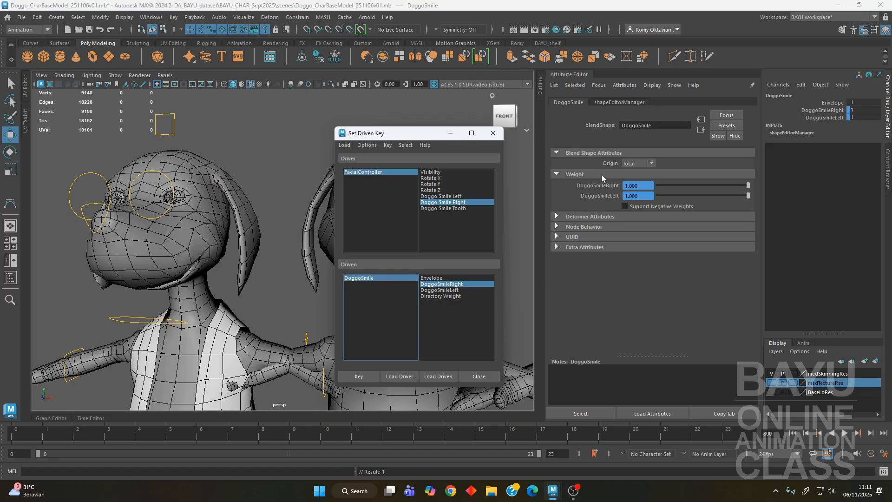
# Select FacialController, minimize the Set Driven Key window and collapse the Attribute Editor to see the dog heads unobstructed.
pyautogui.click(389, 172)
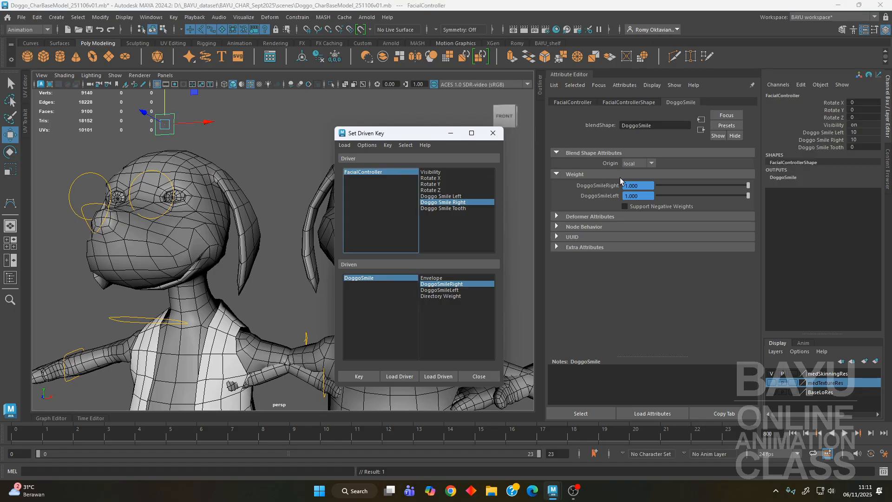
pyautogui.click(450, 133)
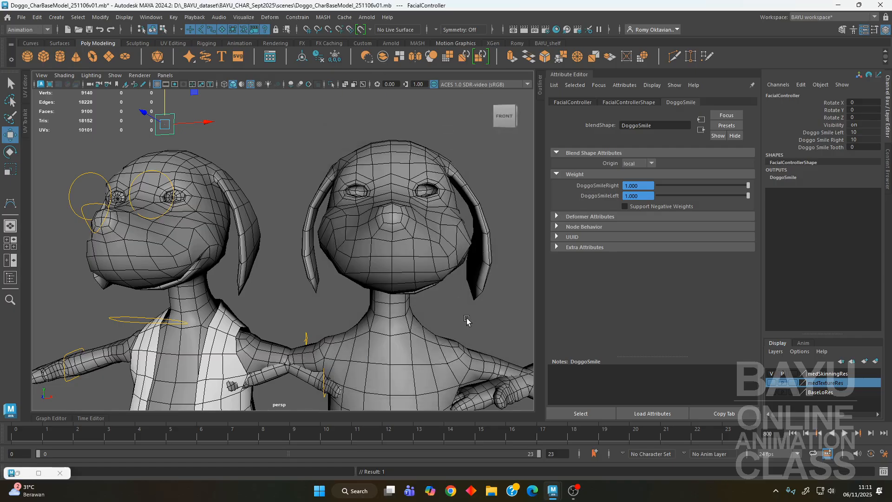
pyautogui.click(576, 74)
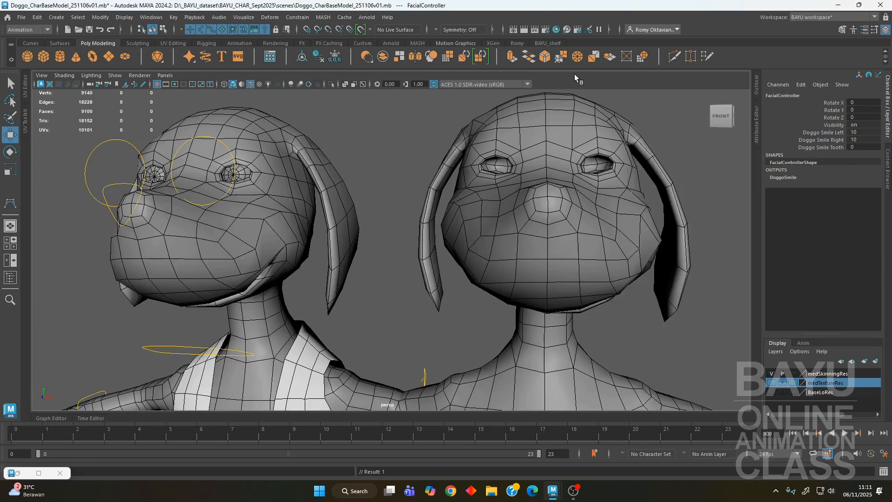
pyautogui.keyDown('alt'); pyautogui.moveTo(333, 251); pyautogui.dragTo(380, 253); pyautogui.keyUp('alt')
pyautogui.keyDown('alt'); pyautogui.moveTo(381, 253); pyautogui.dragTo(300, 245, button='right'); pyautogui.keyUp('alt')
pyautogui.keyDown('alt'); pyautogui.moveTo(306, 249); pyautogui.dragTo(359, 151); pyautogui.keyUp('alt')
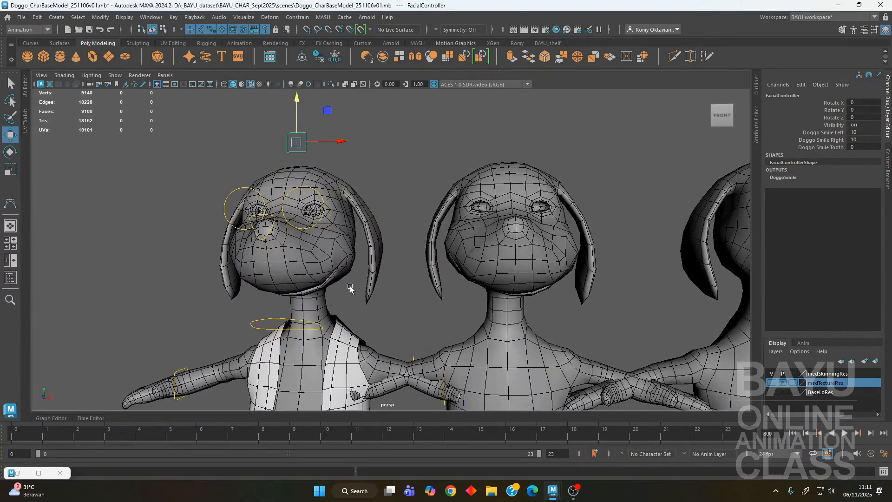